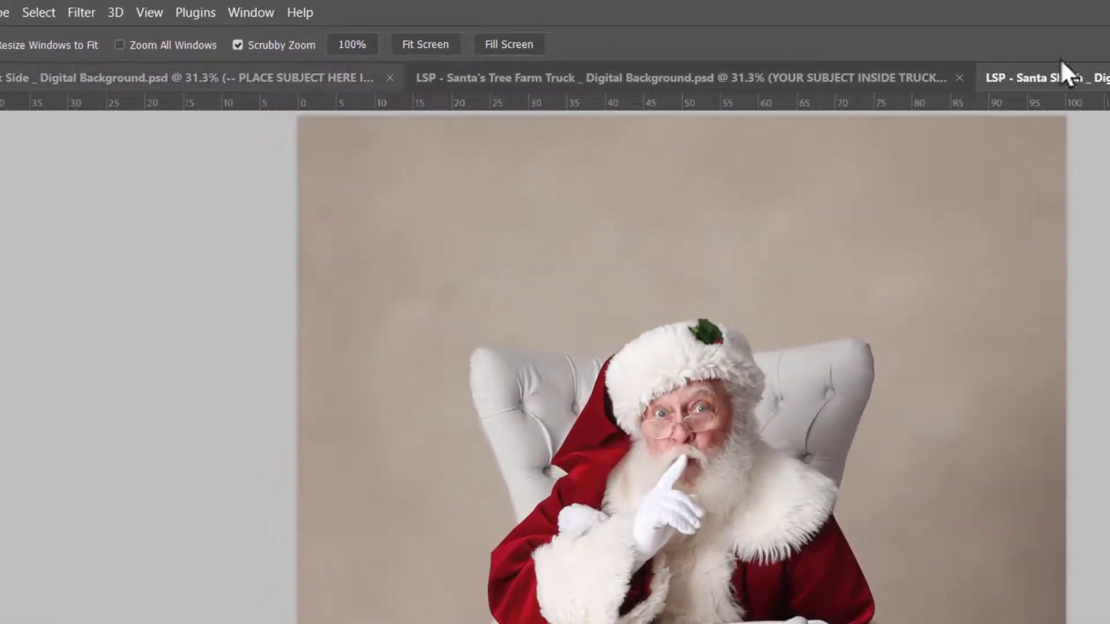
- Review the Santa Shush template's layers, from the base layer through the shadow and baby layers up to the Santa cutout
click(249, 12)
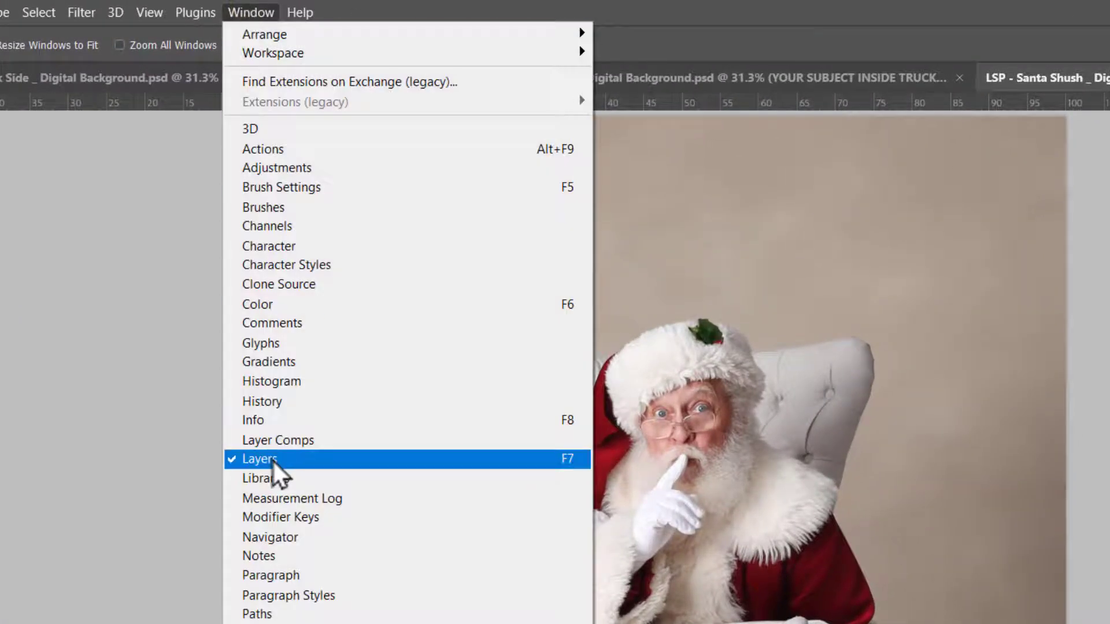
click(248, 5)
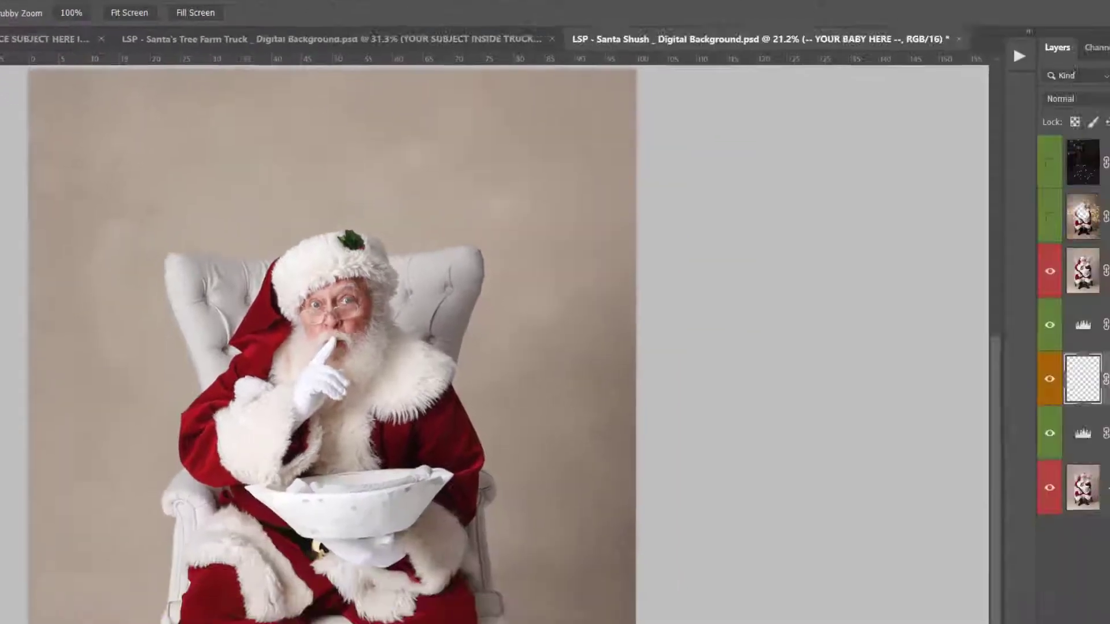
click(1084, 489)
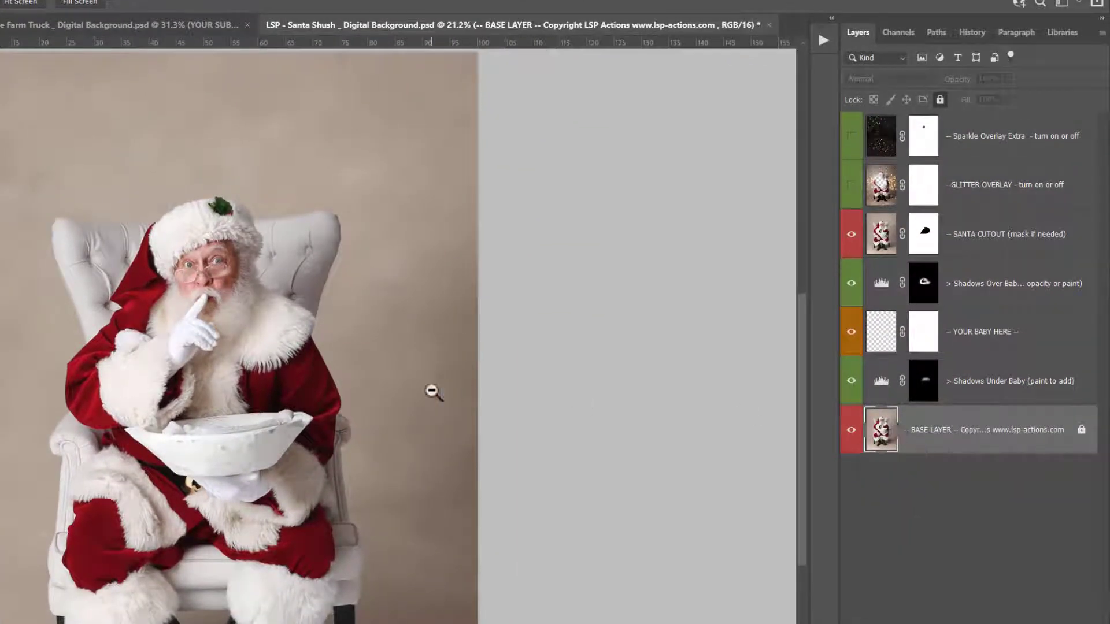
click(983, 386)
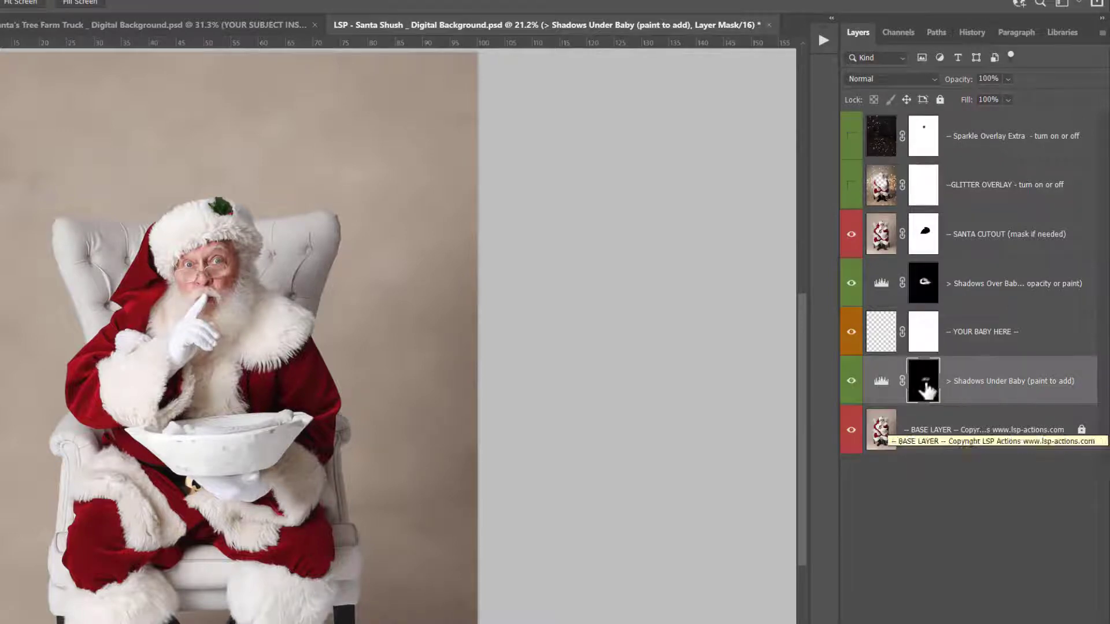
click(923, 347)
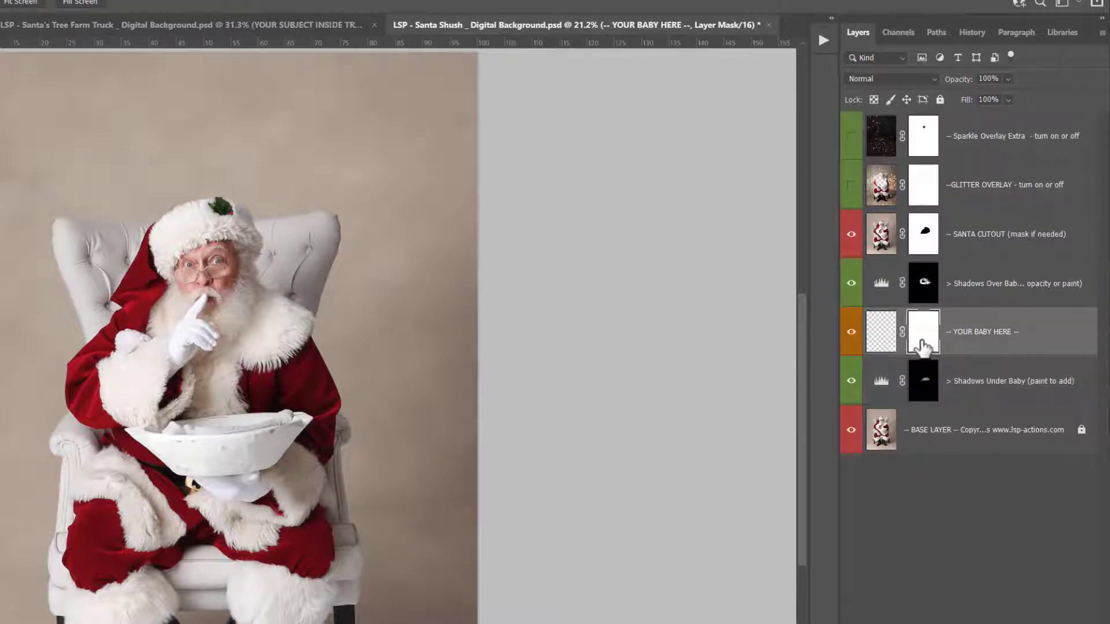
click(881, 334)
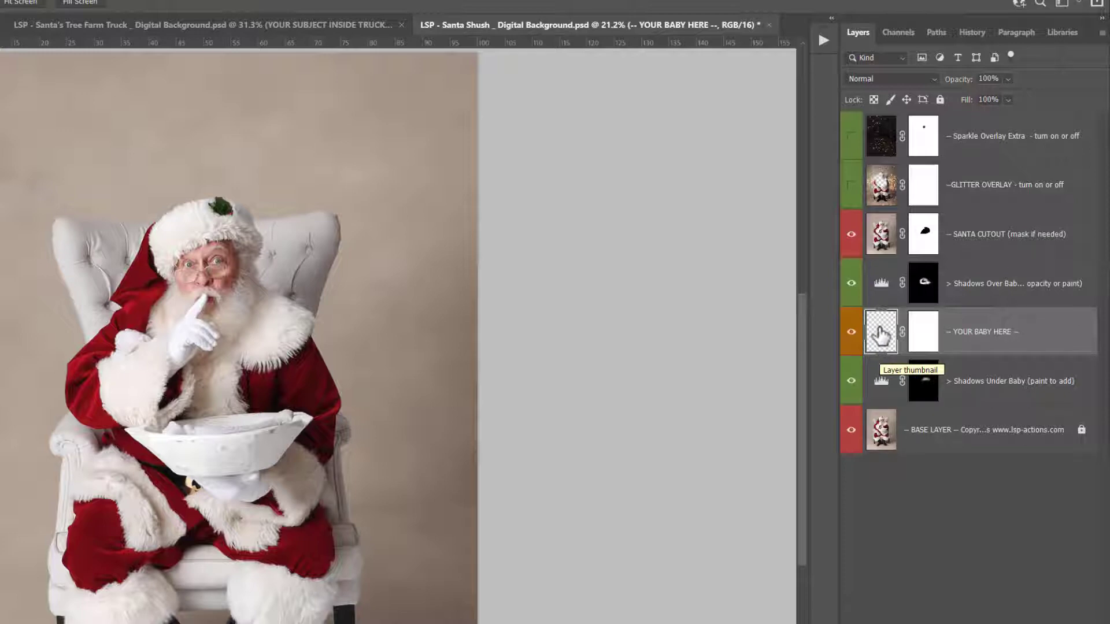
click(923, 282)
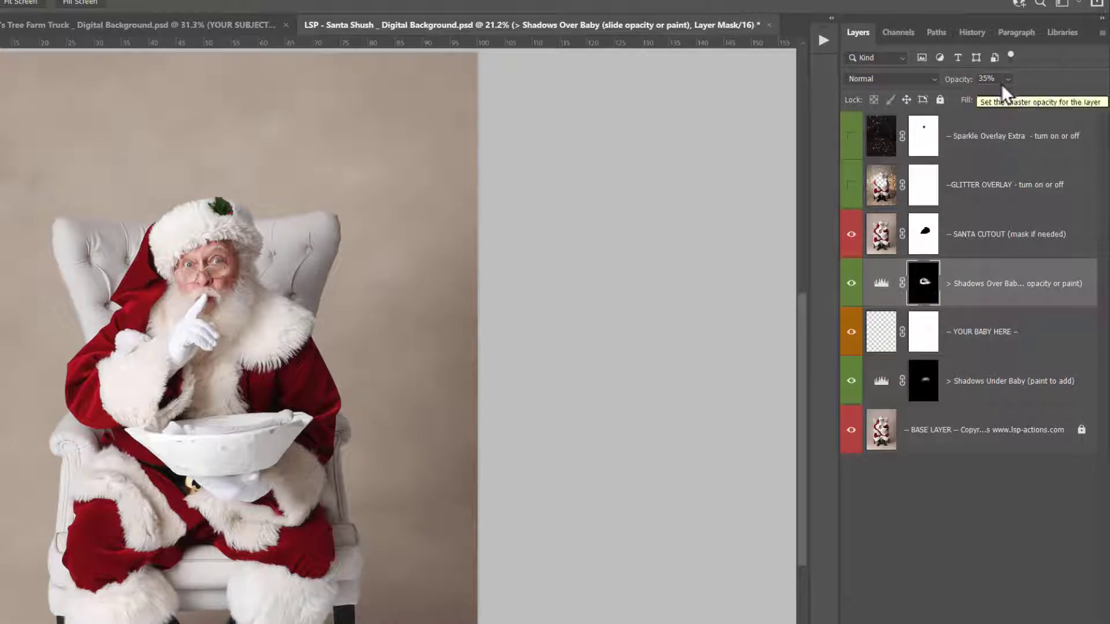
click(925, 253)
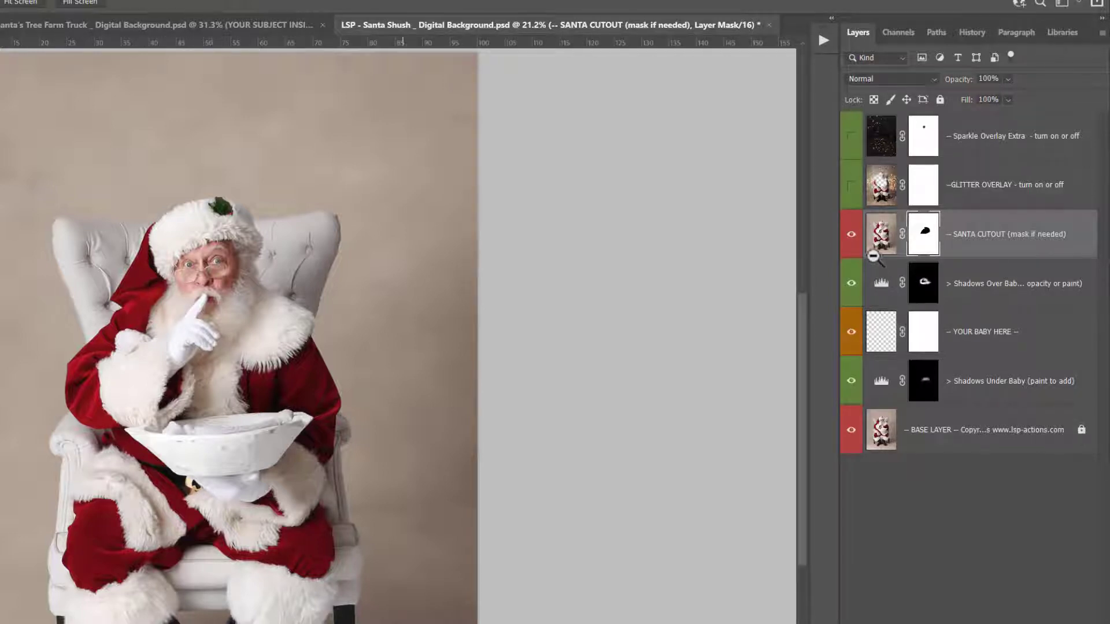
- Preview the glitter overlay and the extra sparkle overlay by switching their visibility on and off, leaving both hidden
click(873, 191)
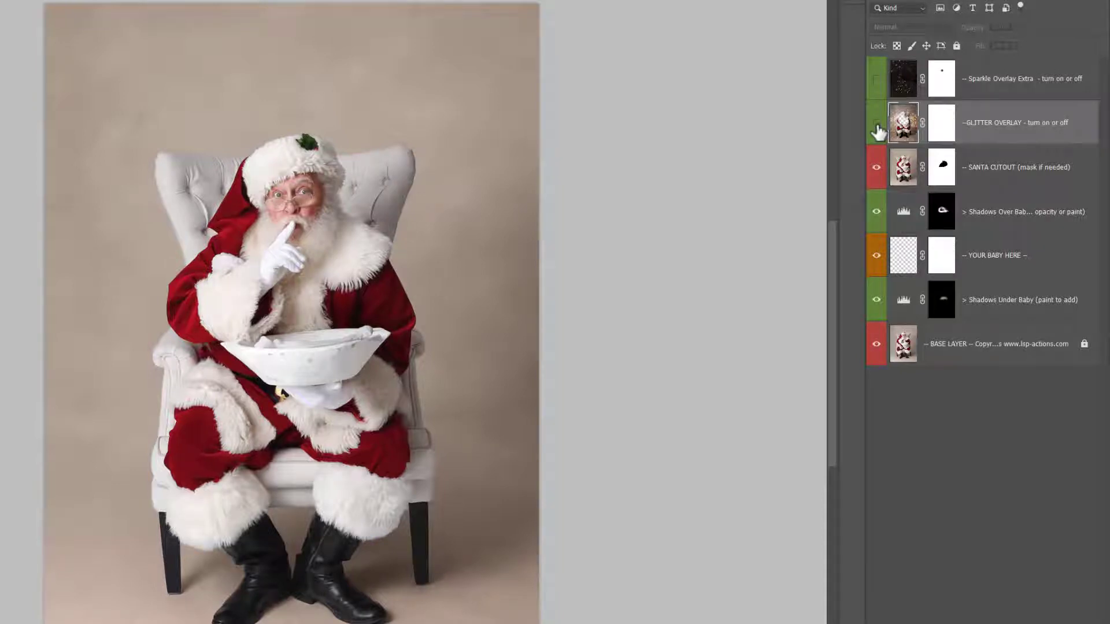
click(876, 124)
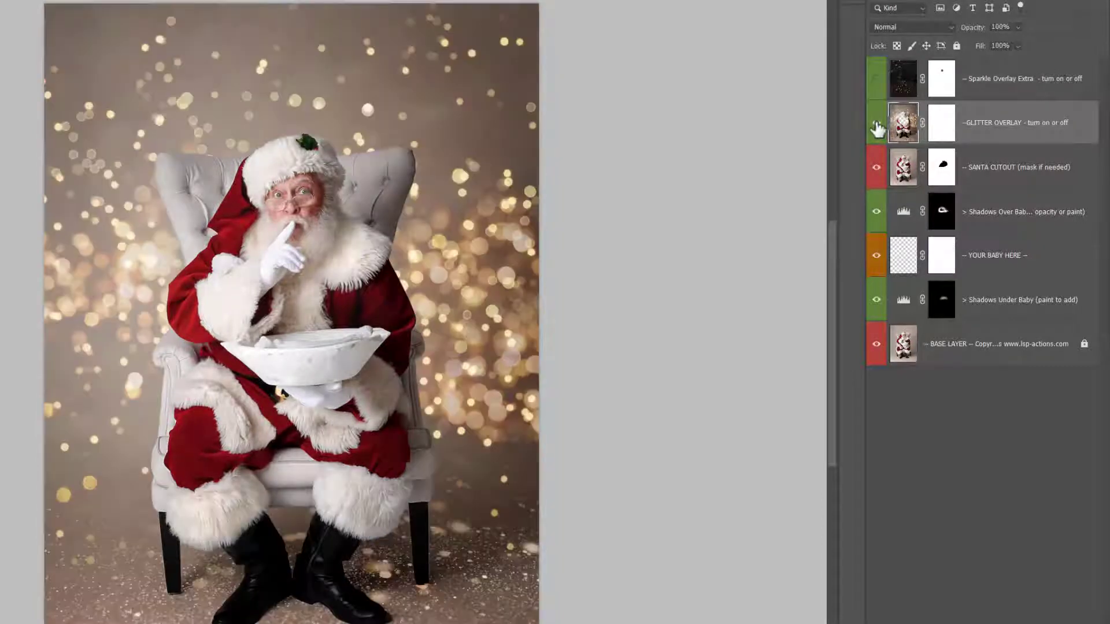
click(877, 126)
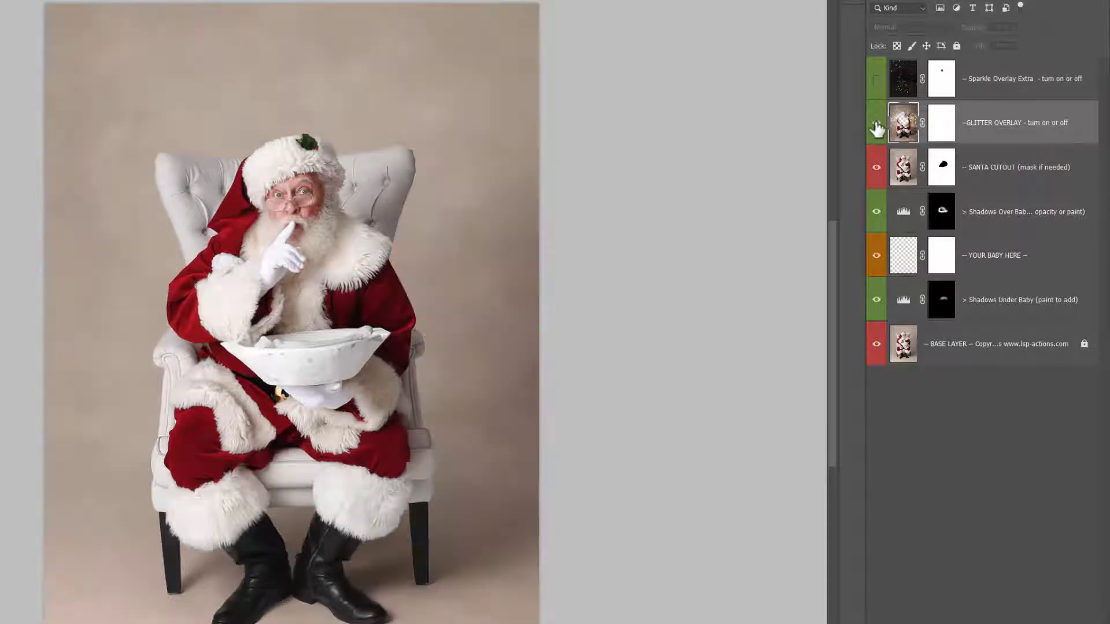
click(876, 126)
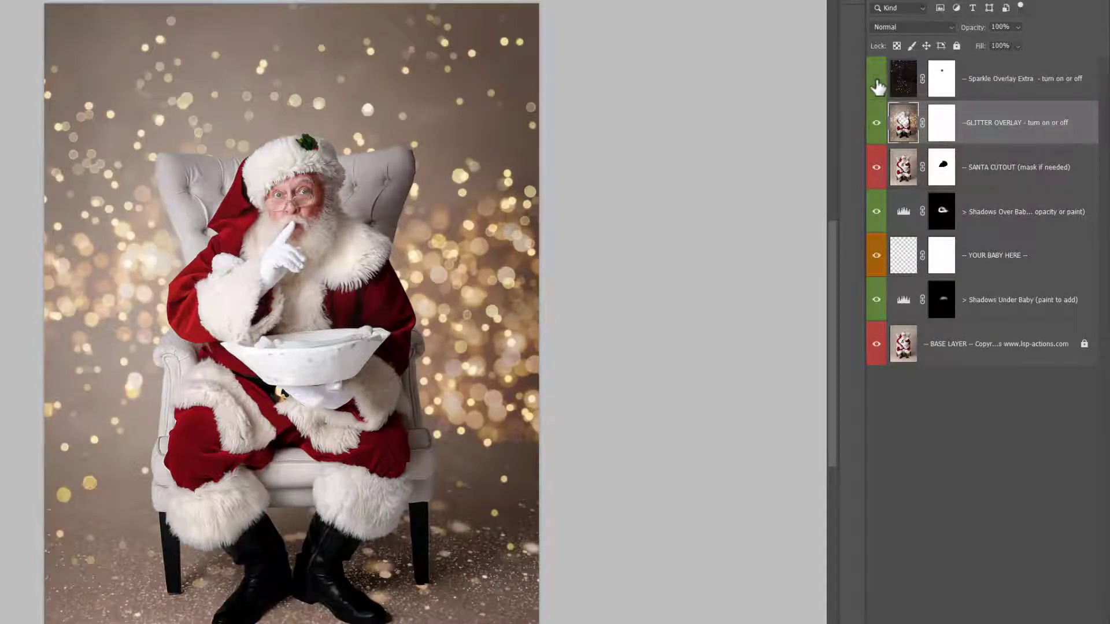
click(876, 79)
click(876, 81)
click(876, 81)
click(876, 81)
click(877, 129)
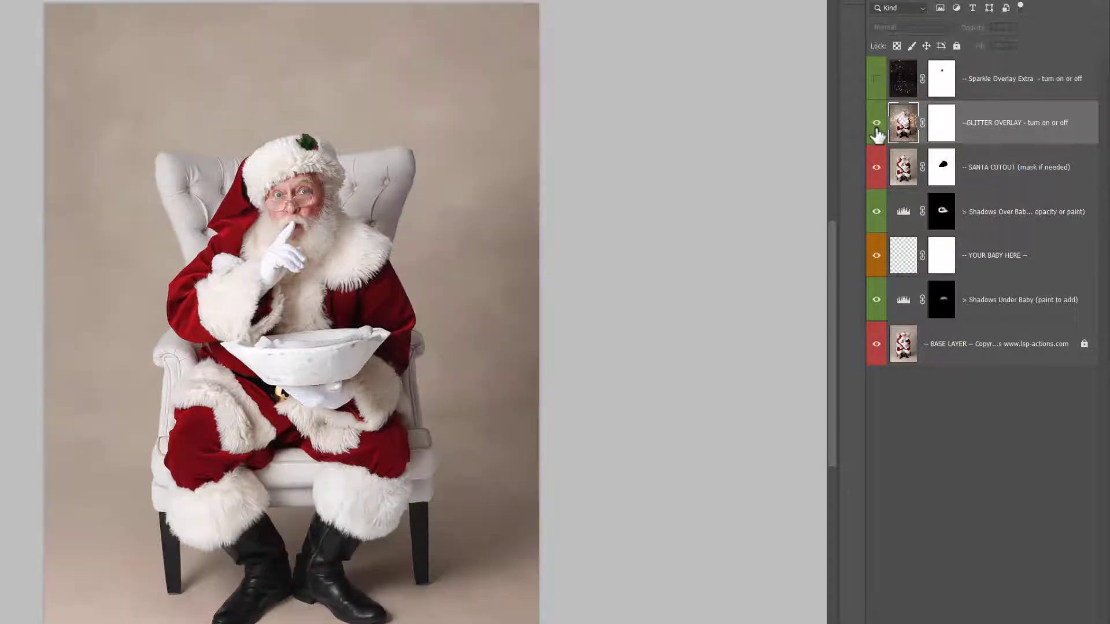
click(876, 128)
click(876, 129)
- Place the _DSA7764 newborn photo directly above the YOUR BABY HERE layer and move the baby over Santa's bowl
click(925, 260)
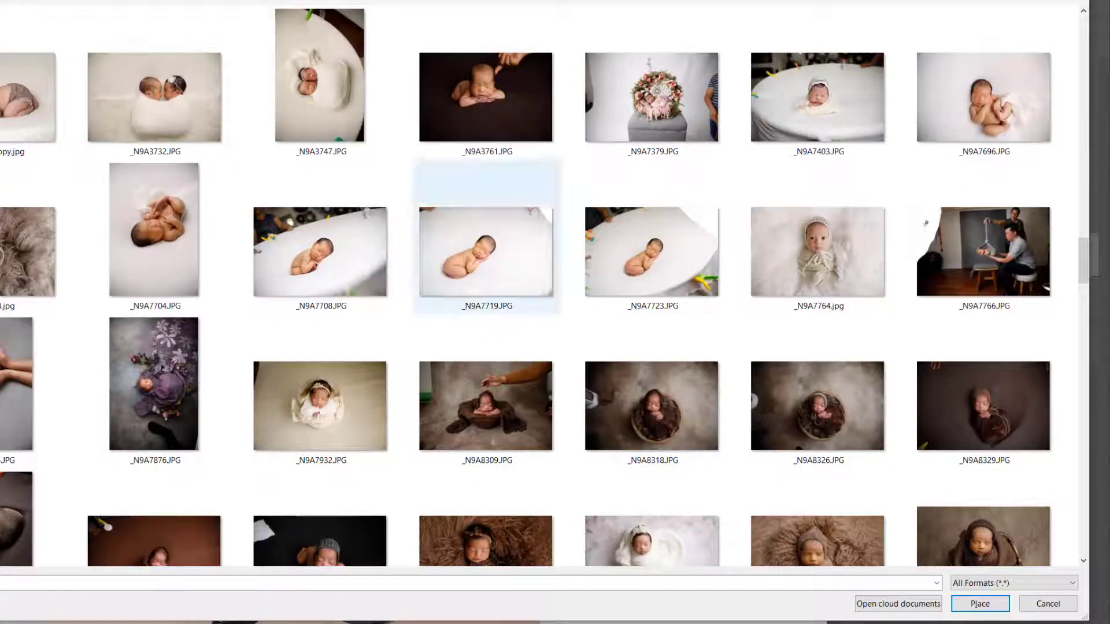
drag(1082, 248, 1097, 380)
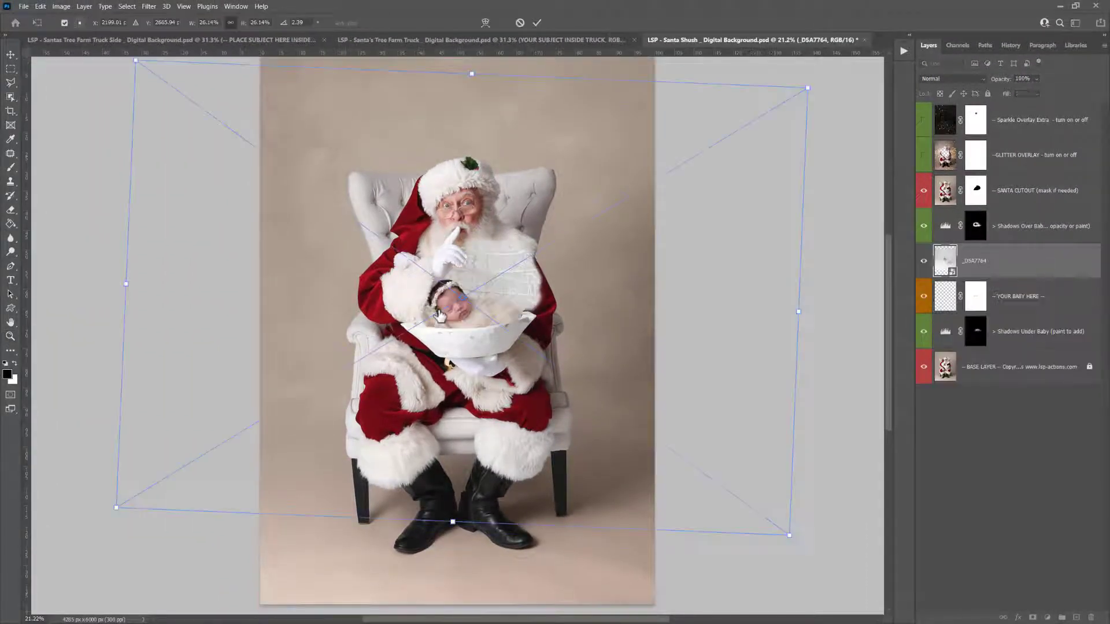
drag(456, 311, 490, 319)
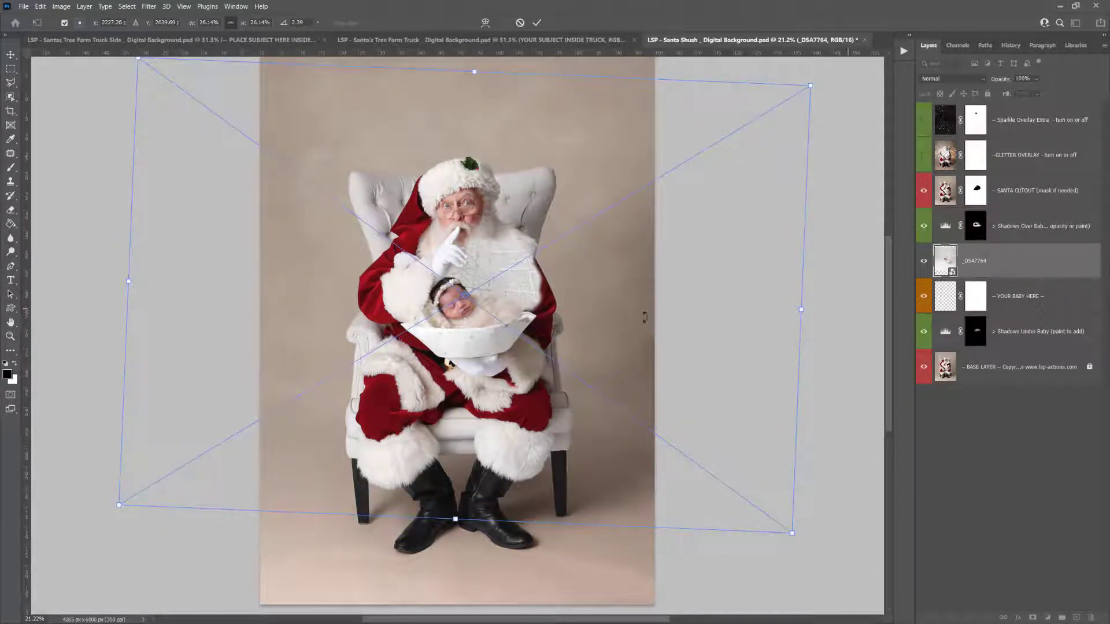
- Scale the placed baby photo to about 25.6%, rotate it to about 2.2°, and position the baby inside the bowl
drag(796, 308, 716, 309)
drag(527, 340, 518, 339)
drag(714, 317, 721, 232)
drag(528, 327, 514, 327)
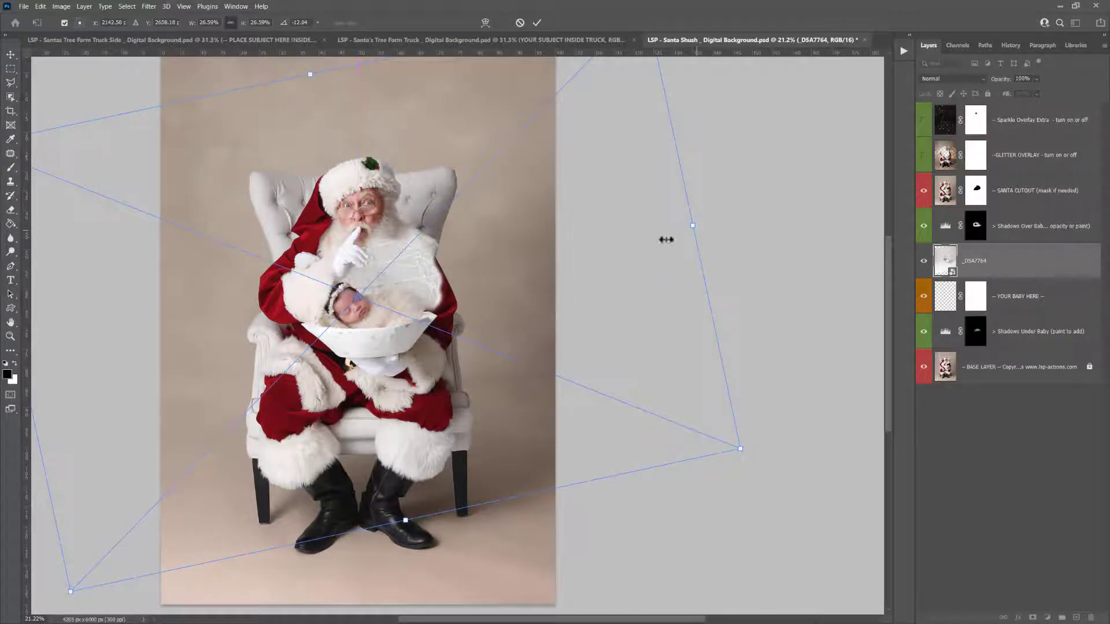
drag(665, 239, 604, 272)
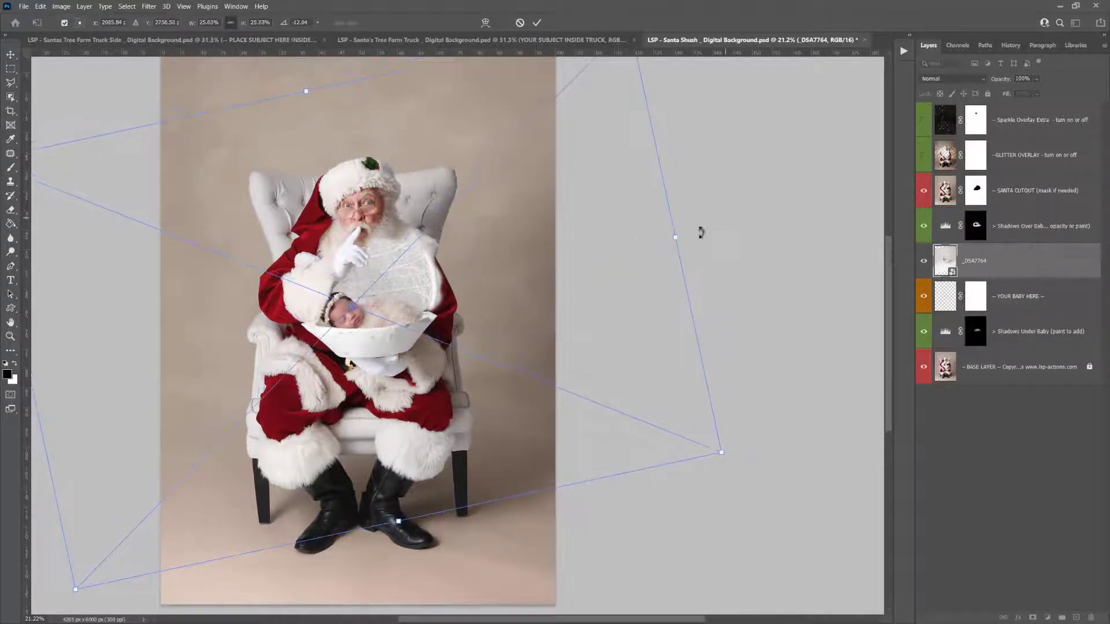
drag(700, 232, 746, 310)
mouse_move(518, 361)
mouse_down()
mouse_move(539, 347)
mouse_move(525, 346)
mouse_up()
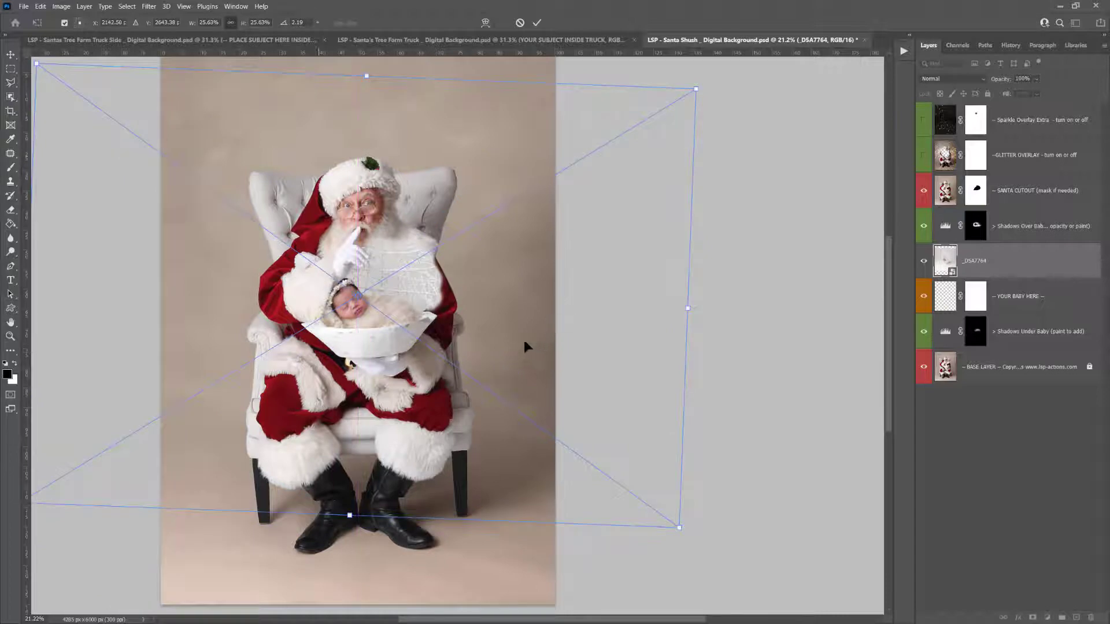
- Refine the baby photo's position in the bowl, scale it to about 25.2%, rotate it to about -2.9°, and commit the placement
drag(378, 317, 370, 322)
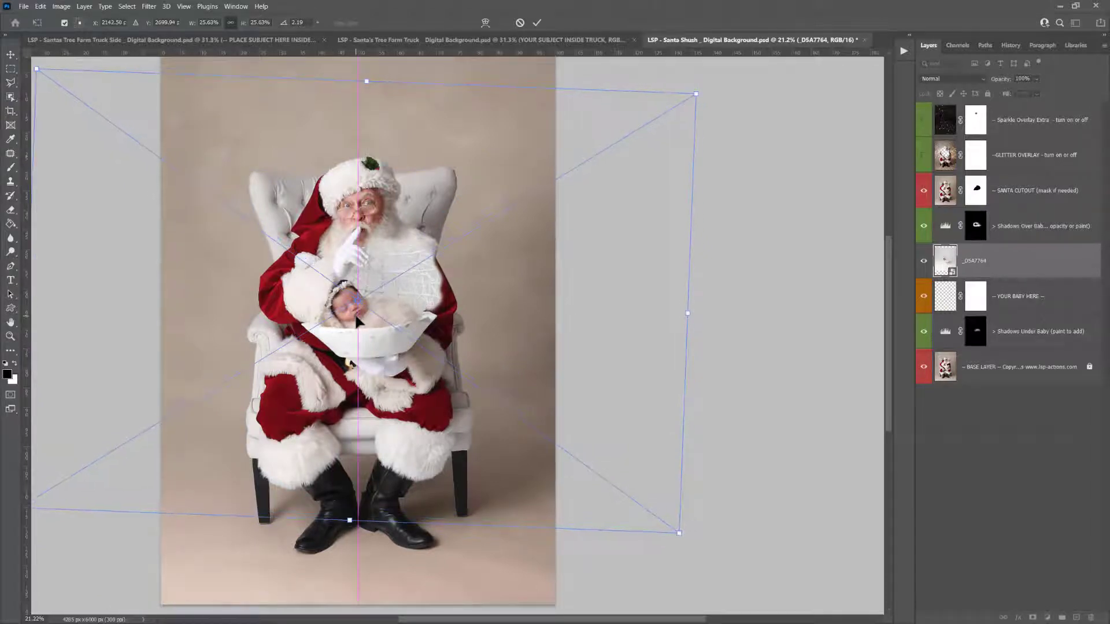
drag(688, 313, 674, 312)
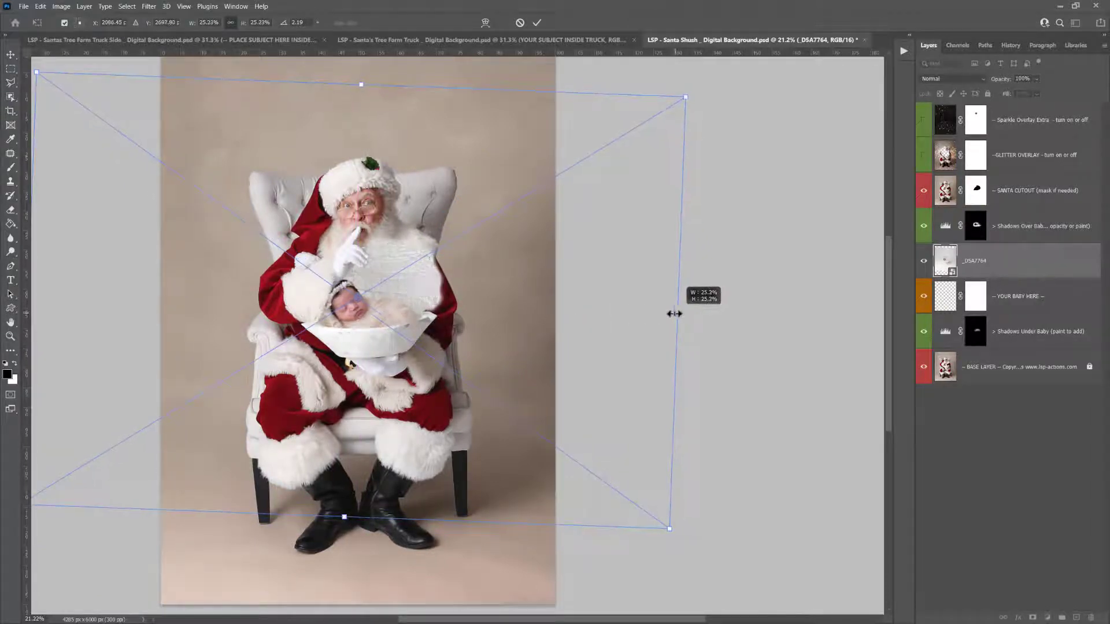
drag(603, 333, 612, 331)
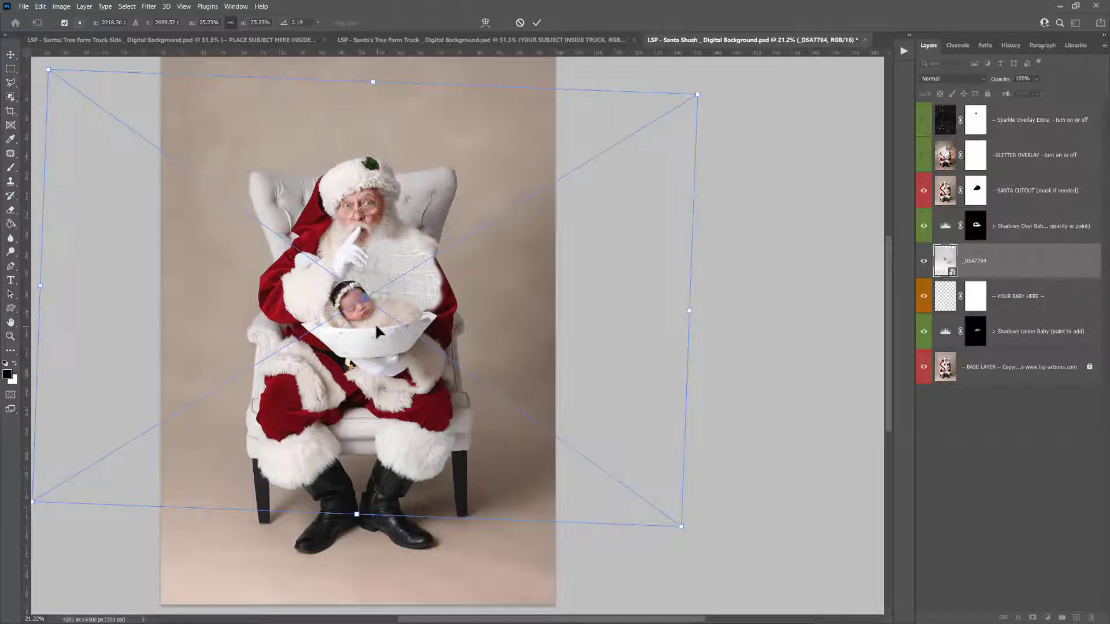
drag(374, 323, 373, 324)
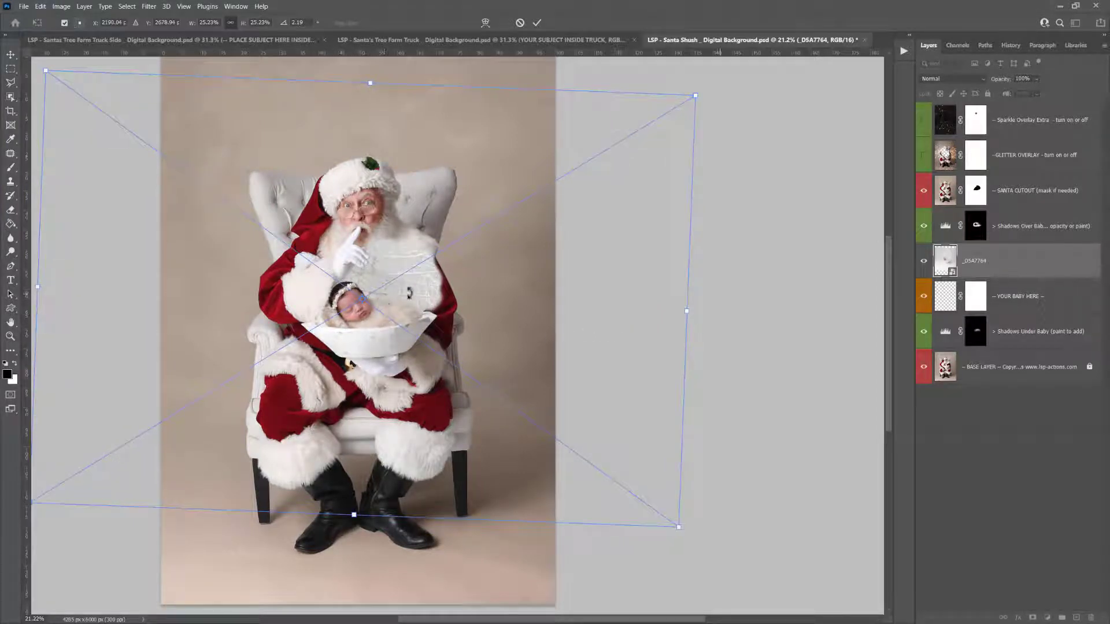
drag(711, 295, 709, 289)
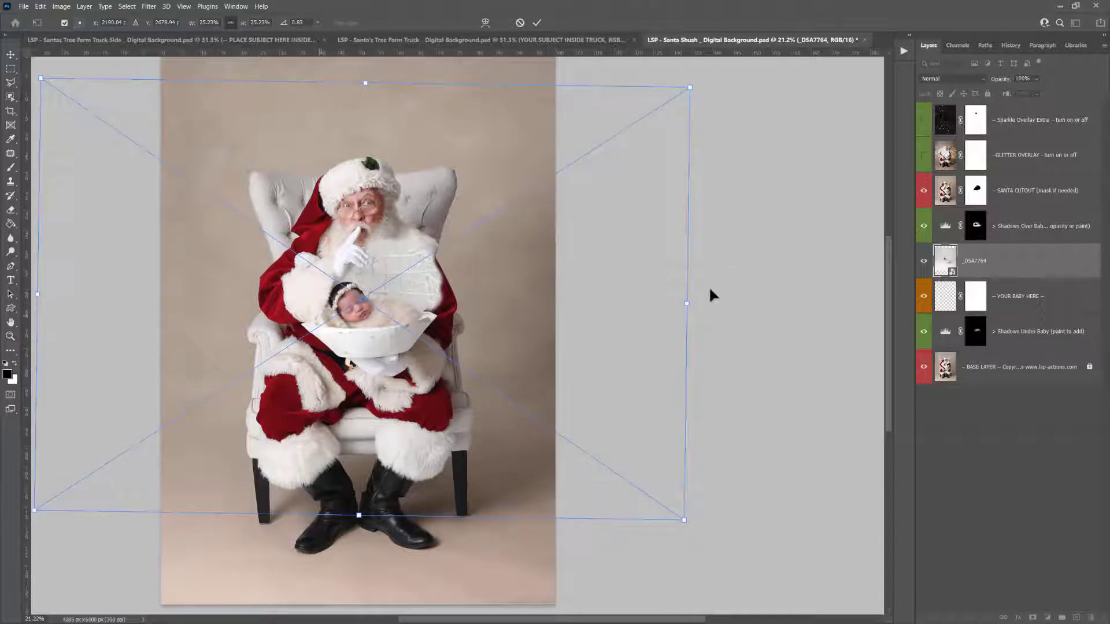
drag(365, 334, 360, 325)
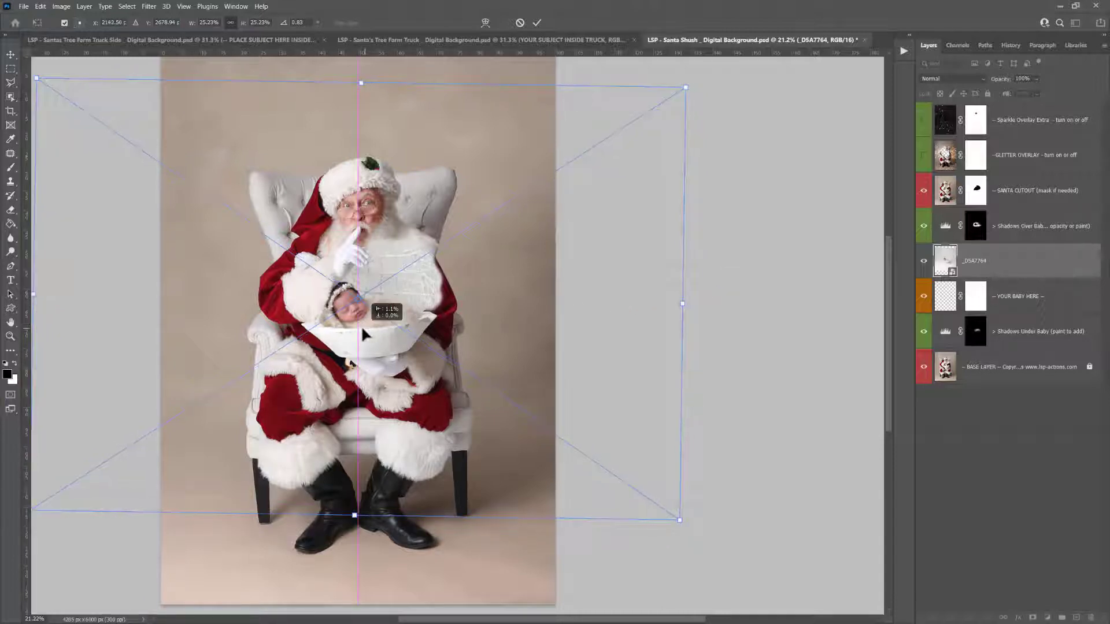
mouse_move(711, 292)
mouse_down()
mouse_move(710, 280)
mouse_move(690, 284)
mouse_up()
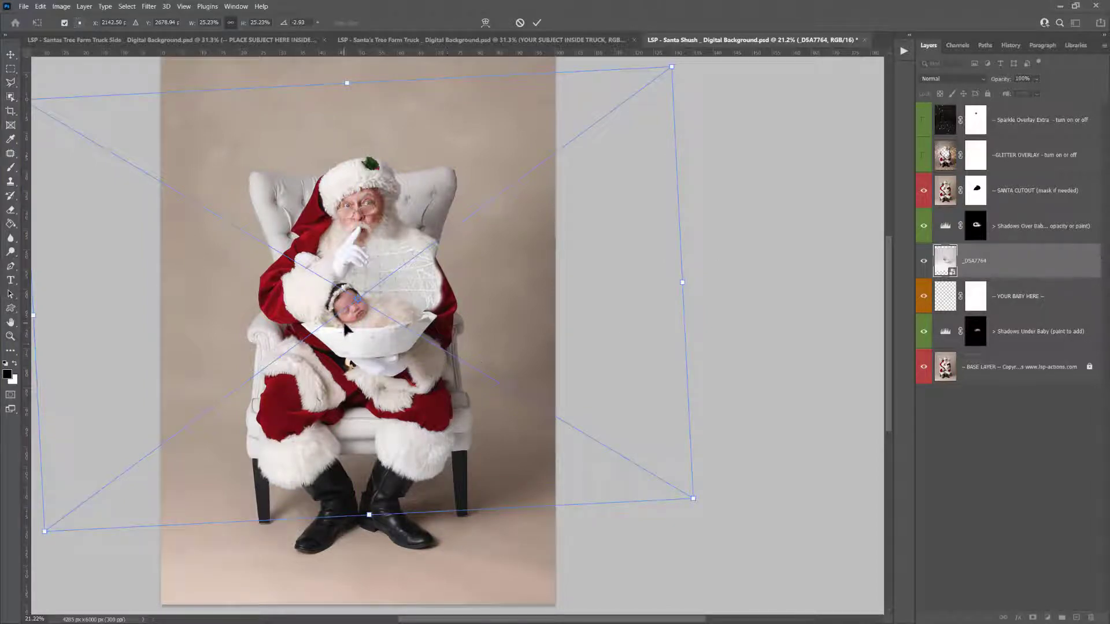
key(Return)
- Move the placed baby photo slightly so the baby's head nestles beside Santa's fur cuff inside the bowl
key(z)
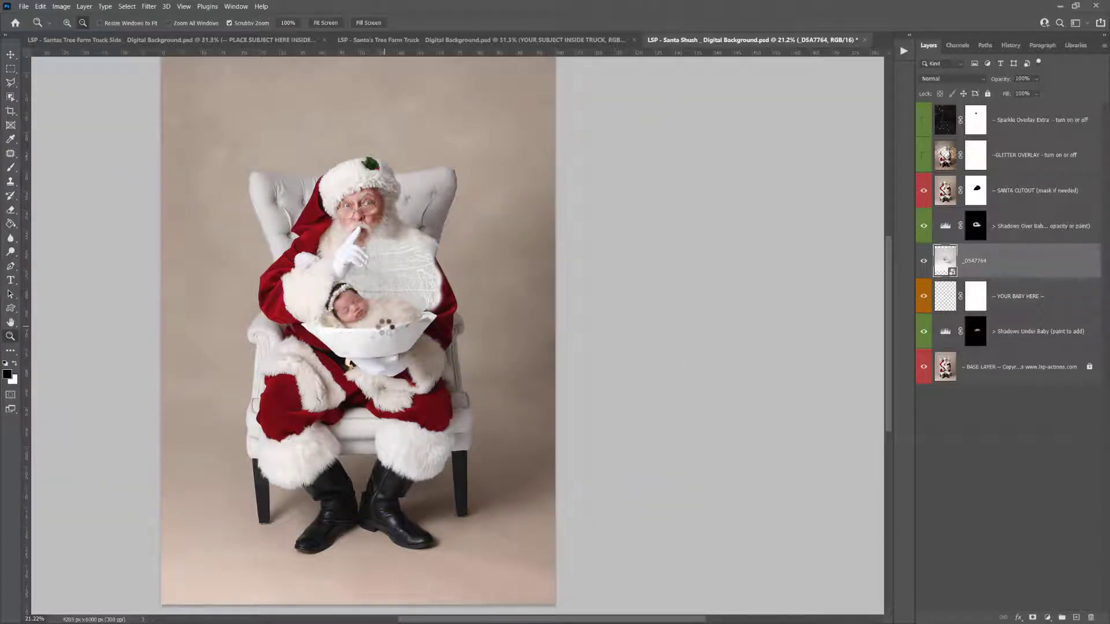
drag(383, 327, 359, 359)
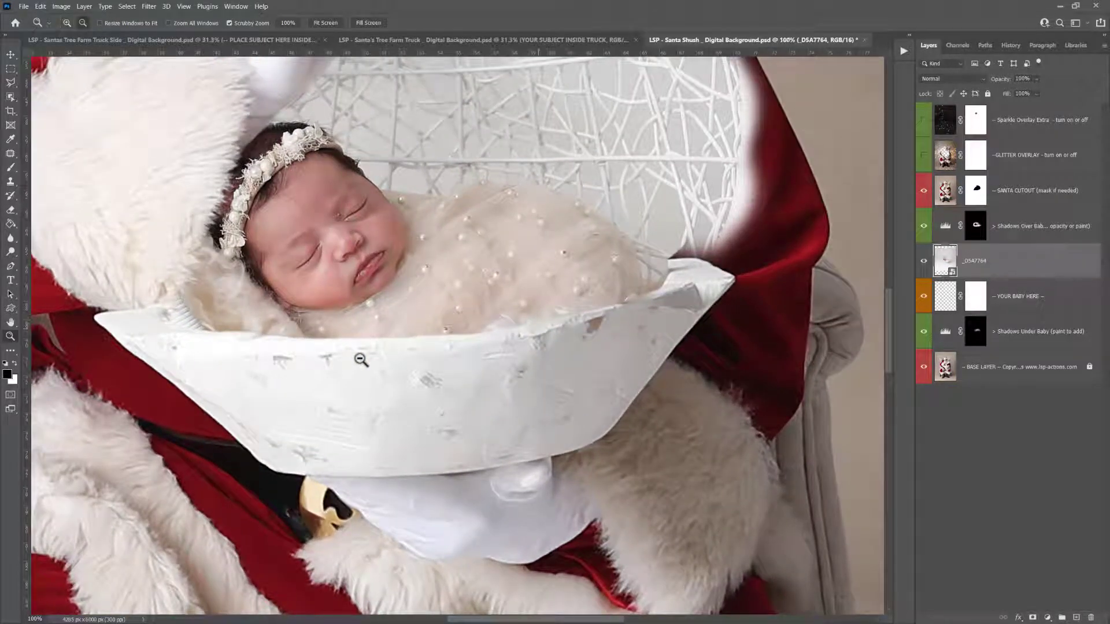
alt+click(357, 327)
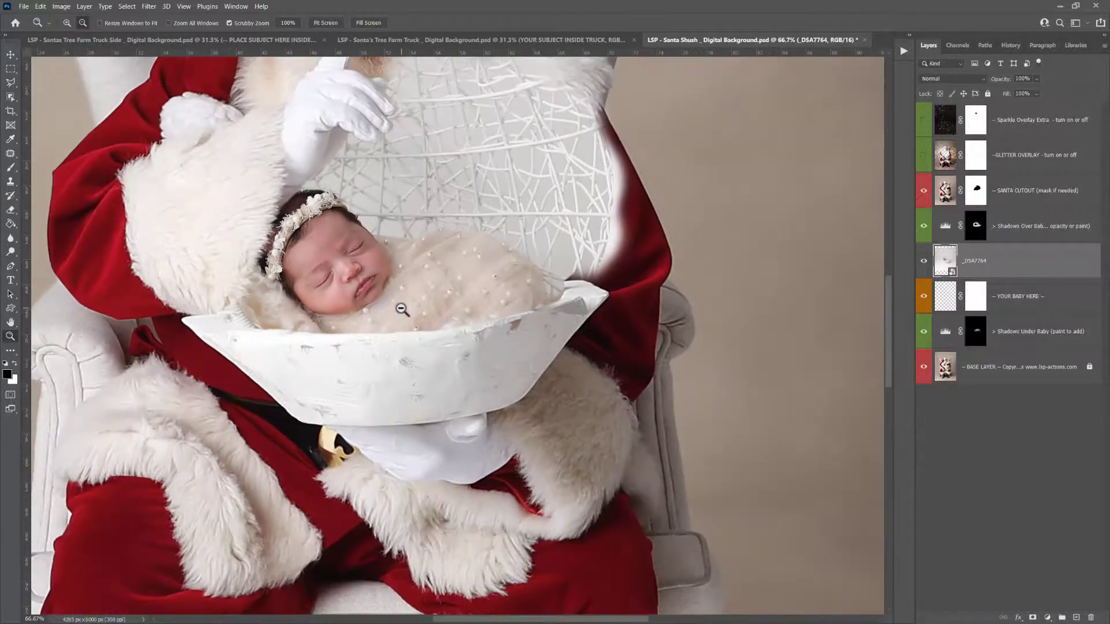
key(b)
key(v)
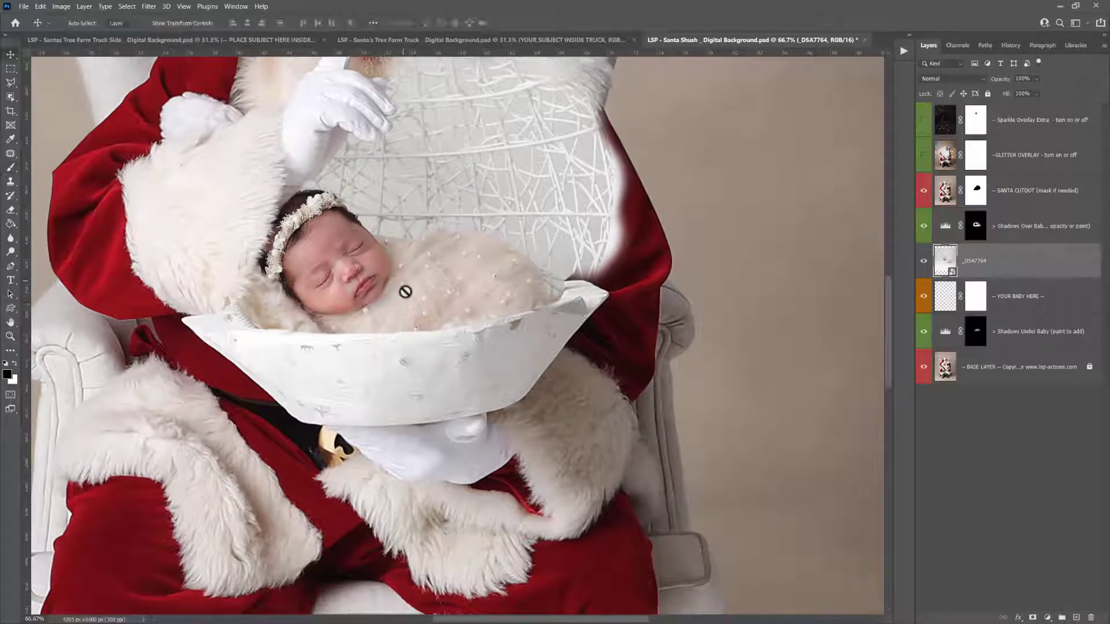
drag(414, 289, 399, 287)
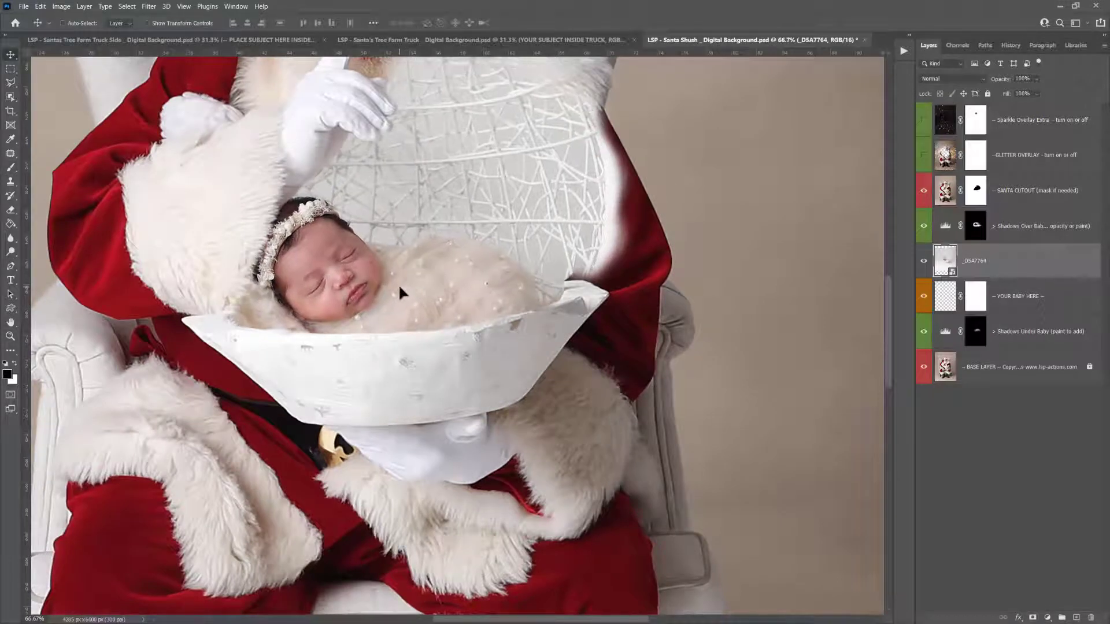
drag(340, 316, 348, 303)
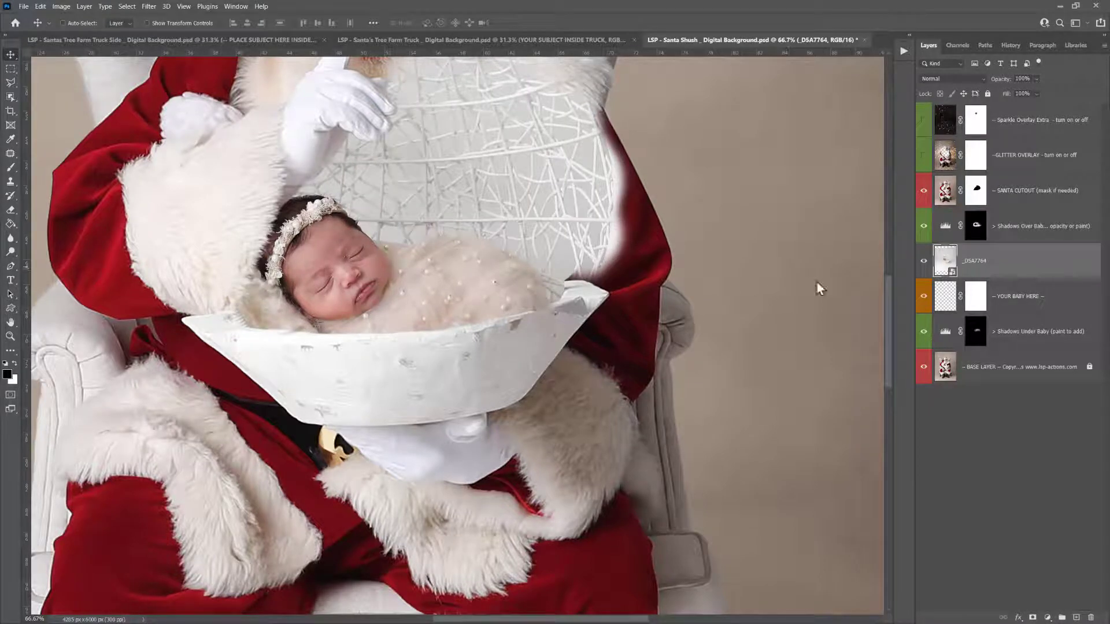
- Open the _DSA7764 smart object's source photo for editing, focusing on the baby in the hanging basket
double_click(945, 261)
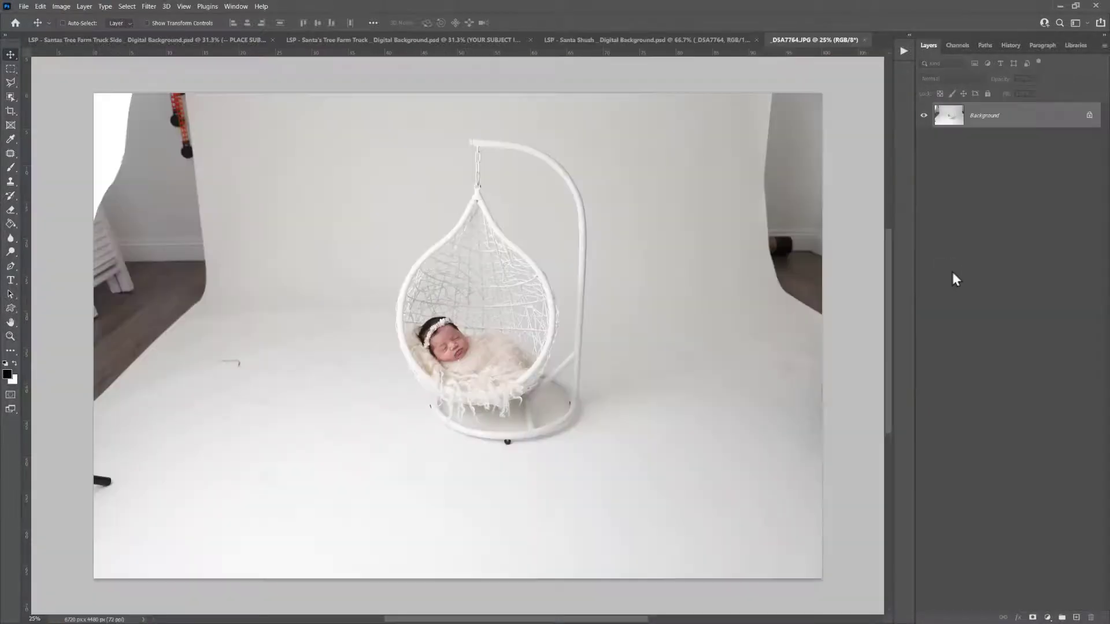
key(z)
drag(445, 359, 490, 389)
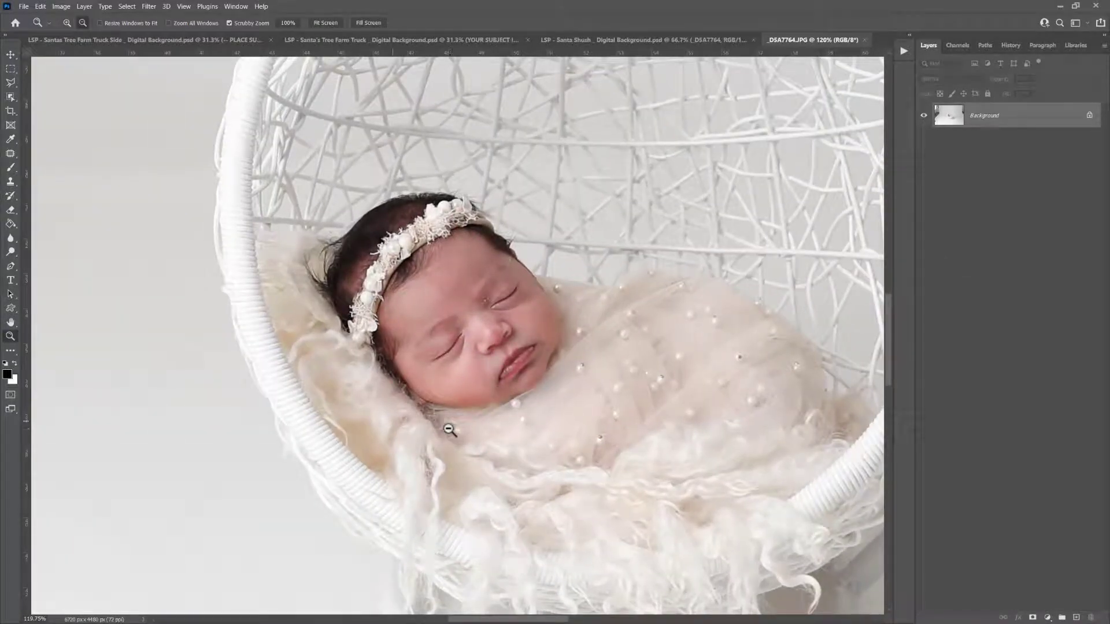
- Clone the fluffy blanket over the basket rim beside and below the baby's head and at the wrap's lower right, using a soft round brush
key(s)
right_click(384, 411)
click(475, 438)
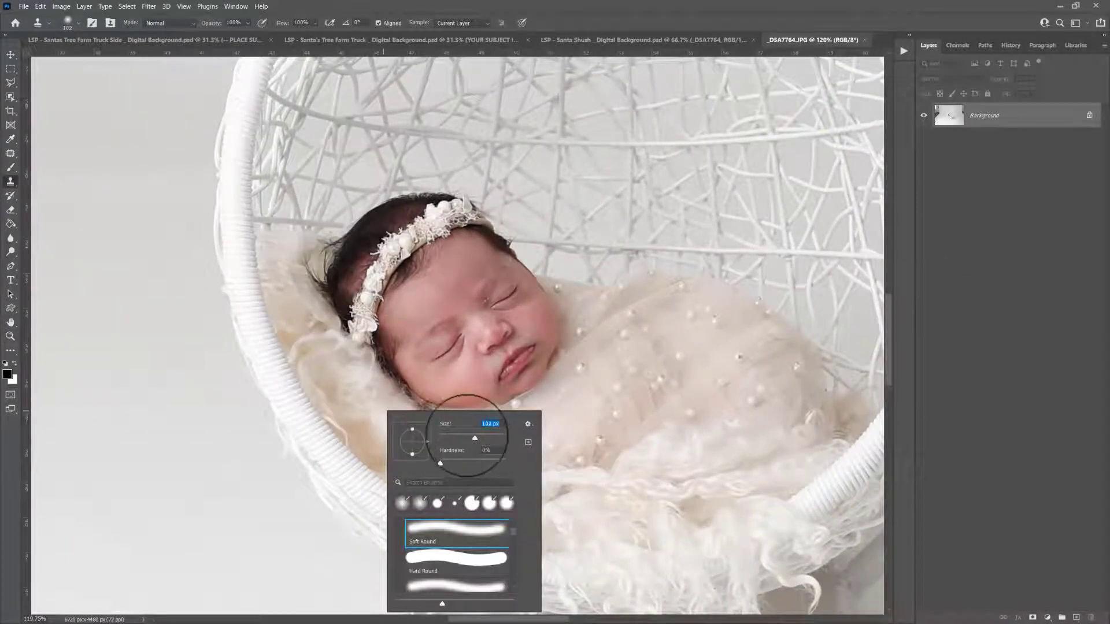
alt+click(366, 414)
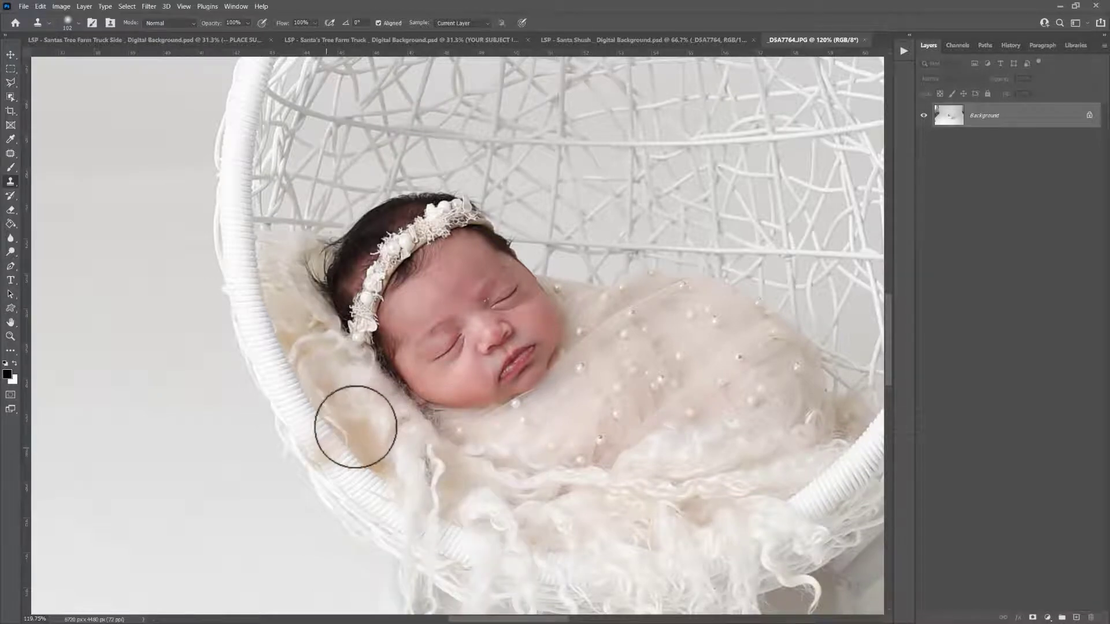
mouse_move(355, 427)
mouse_down()
mouse_move(328, 465)
mouse_move(278, 372)
mouse_move(388, 509)
mouse_move(250, 345)
mouse_move(239, 312)
mouse_move(250, 341)
mouse_move(250, 303)
mouse_move(259, 372)
mouse_move(288, 401)
mouse_move(287, 332)
mouse_move(268, 314)
mouse_move(255, 315)
mouse_move(482, 568)
mouse_move(379, 557)
mouse_move(433, 540)
mouse_up()
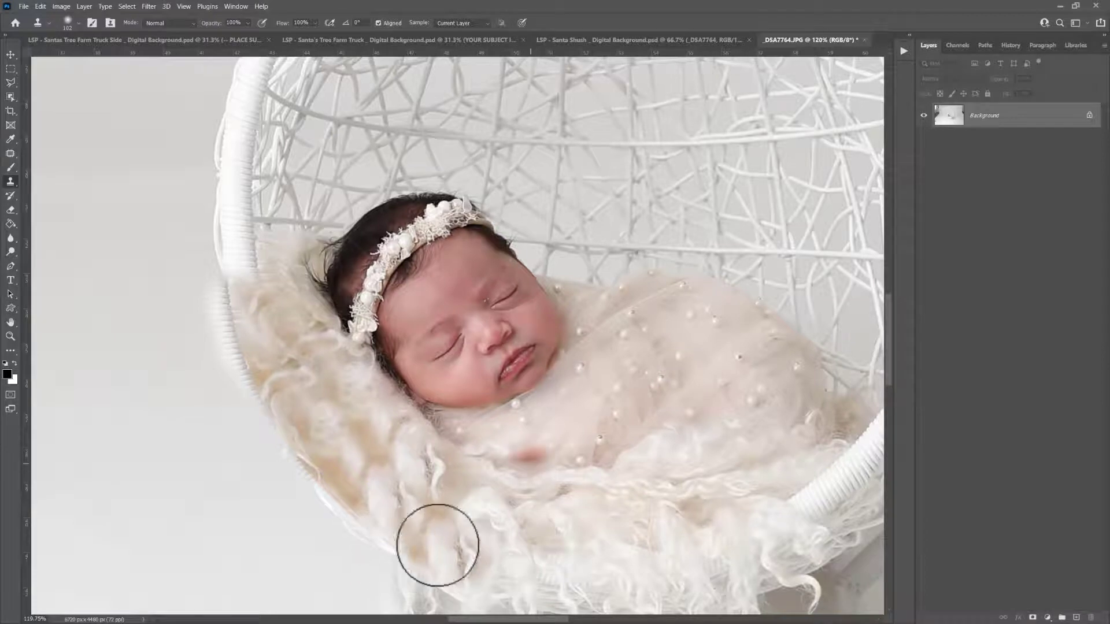
alt+click(741, 484)
drag(784, 473, 819, 484)
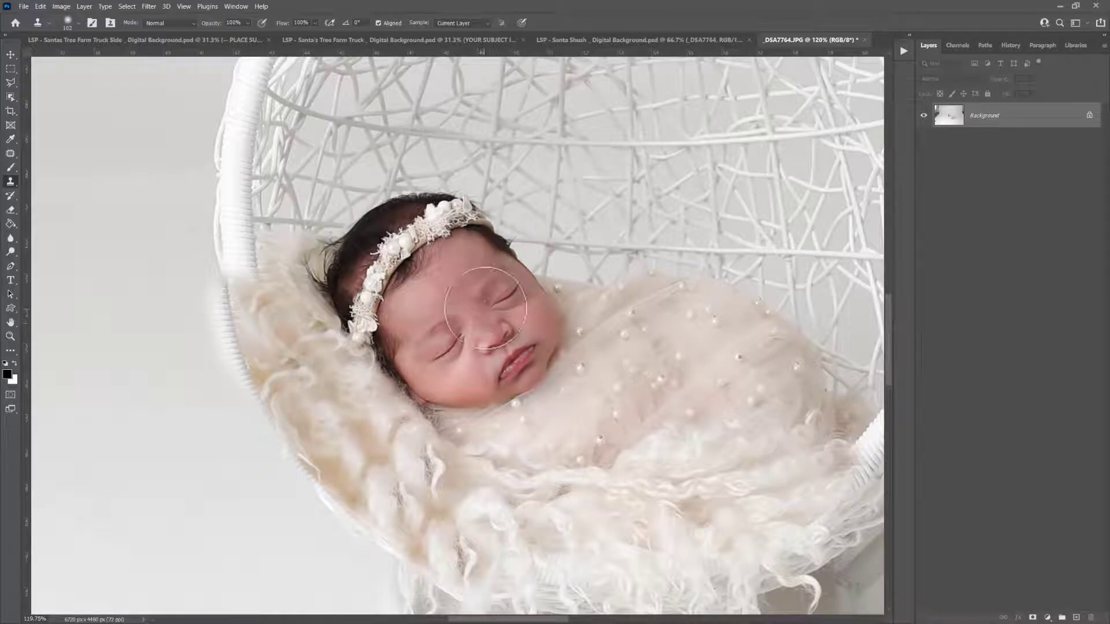
- Patch the small skin blemishes on the baby's nose bridge, temple and cheek with clean skin
key(j)
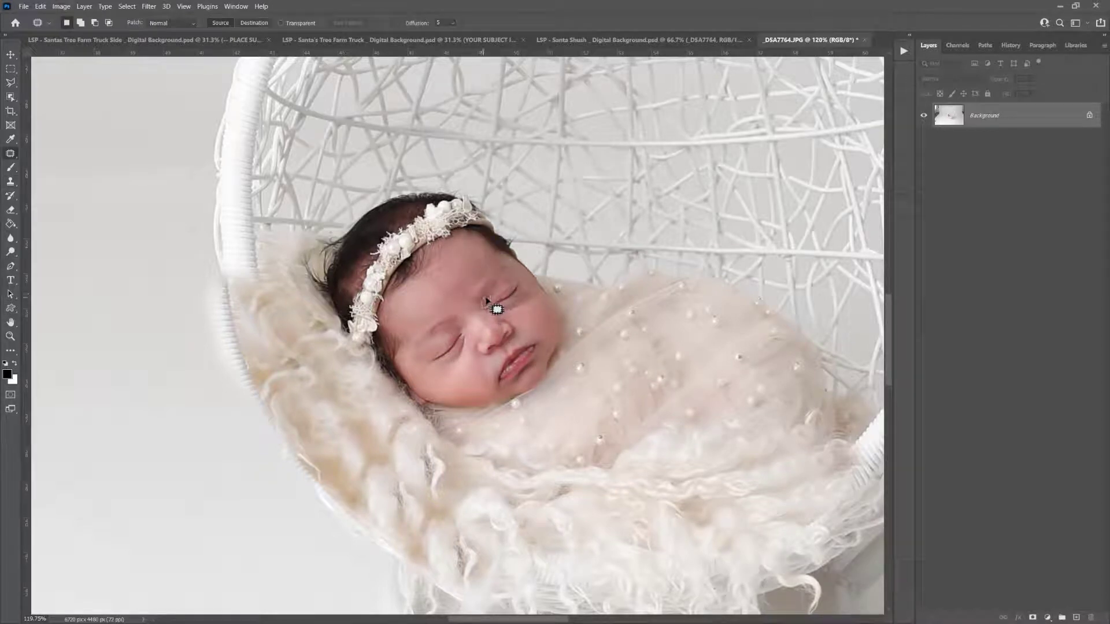
drag(486, 299, 485, 298)
drag(486, 299, 514, 260)
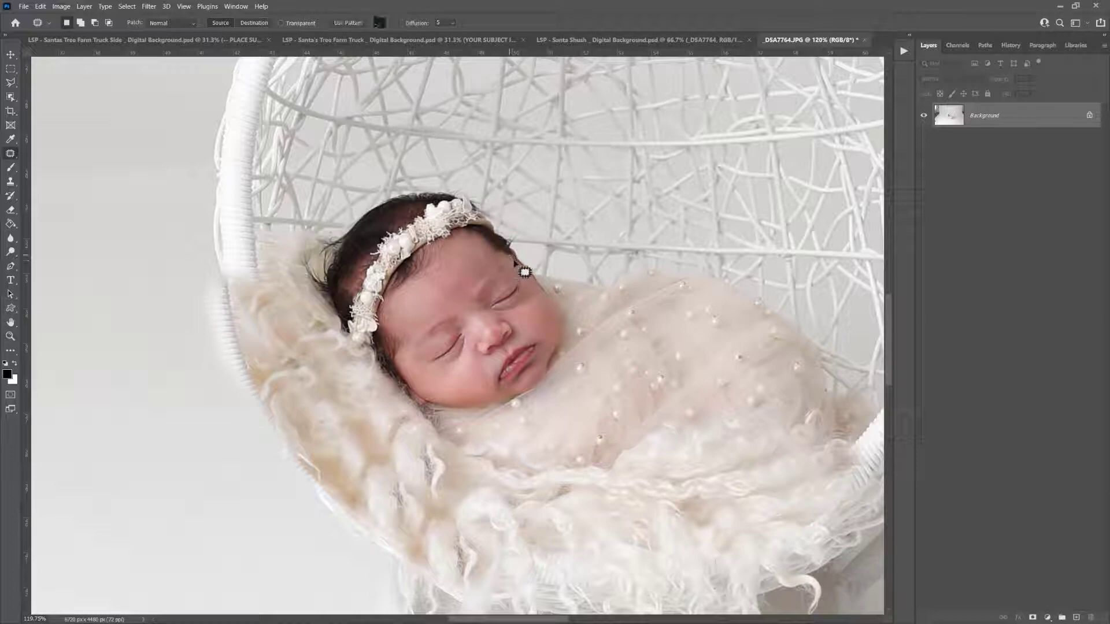
mouse_move(547, 353)
mouse_down()
mouse_move(549, 334)
mouse_move(527, 379)
mouse_up()
key(ctrl+d)
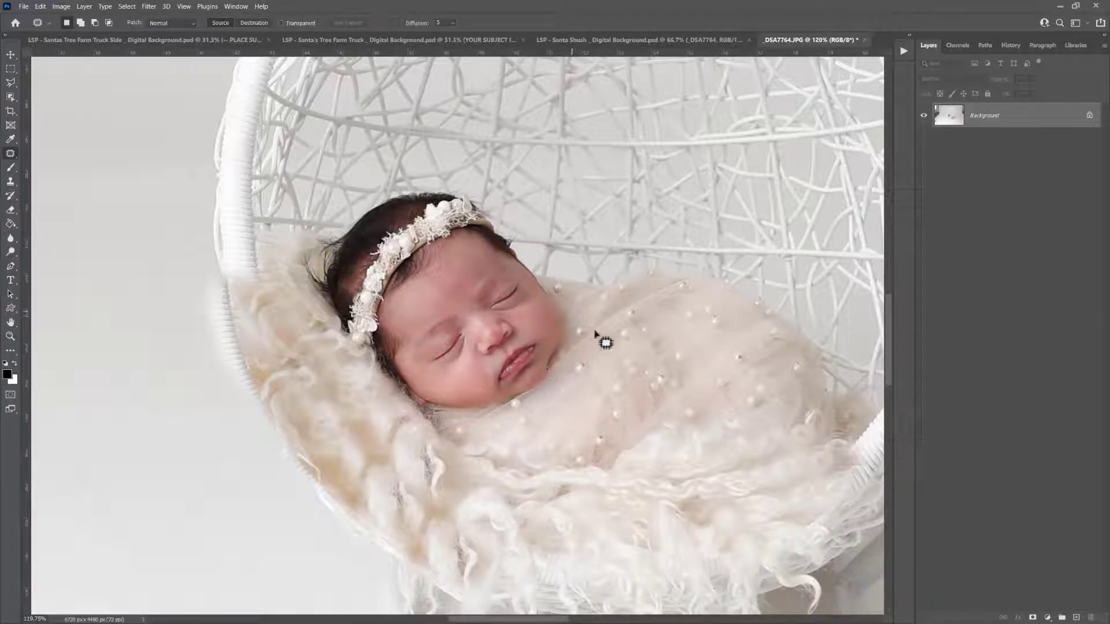
- Save the retouched source photo as a progressive JPEG at quality 12 and close it to update the Santa Shush composite
key(h)
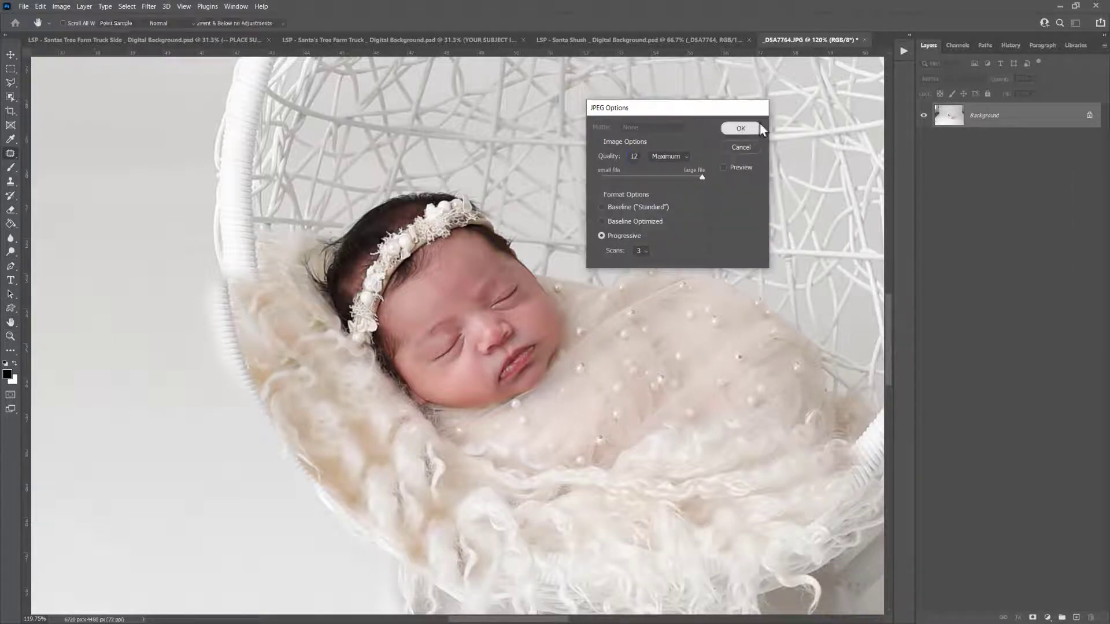
click(744, 129)
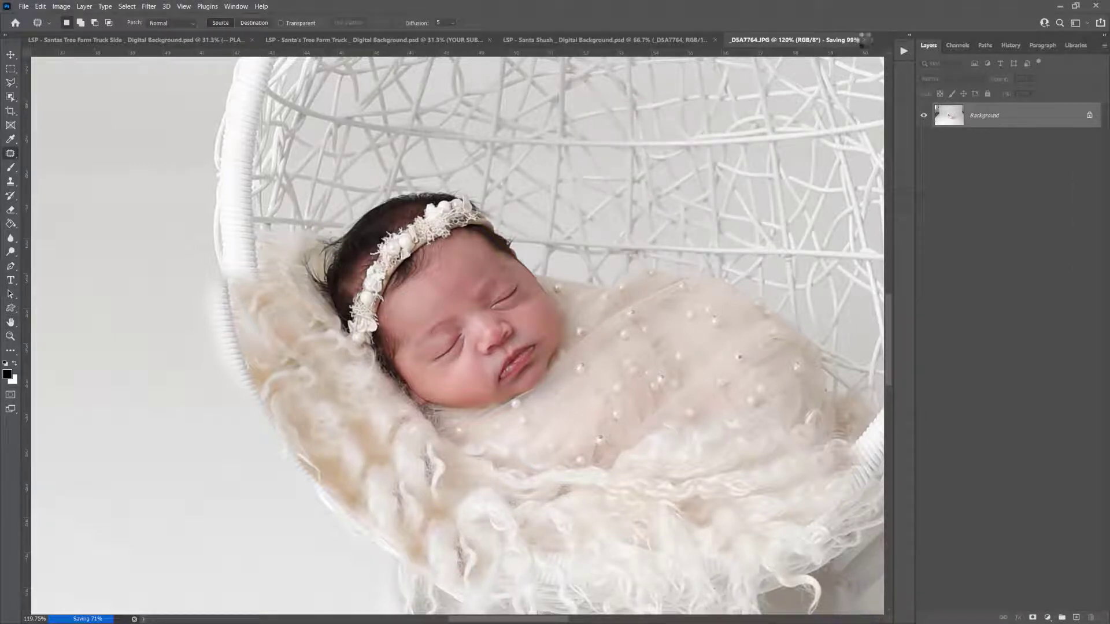
click(864, 40)
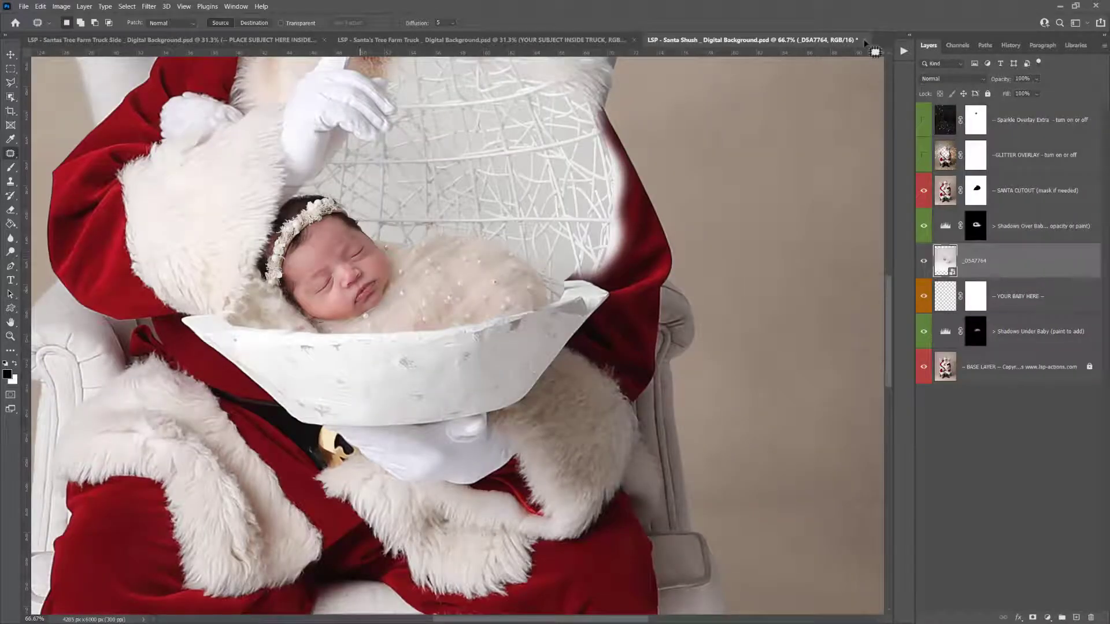
- Add a white layer mask to the _DSA7764 layer
scroll(458, 287, up, 2)
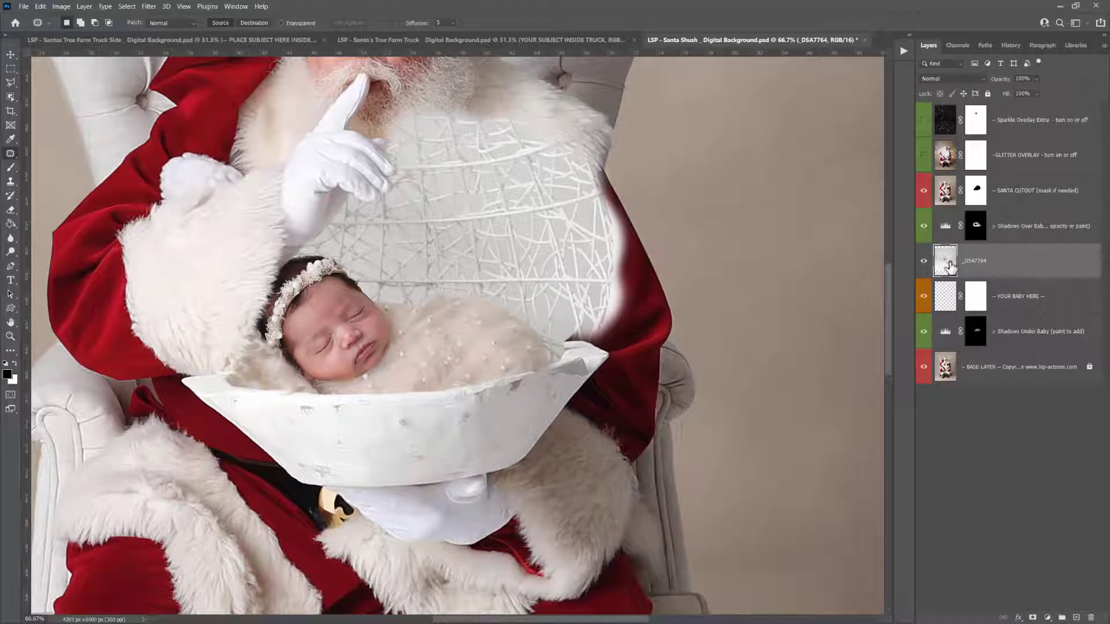
click(949, 296)
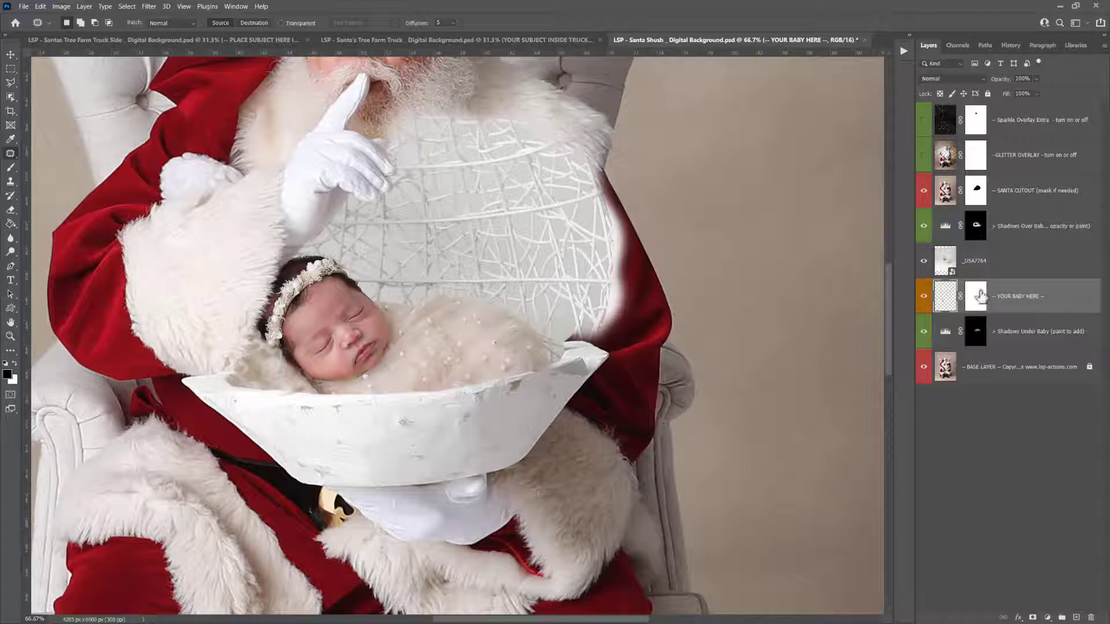
click(976, 267)
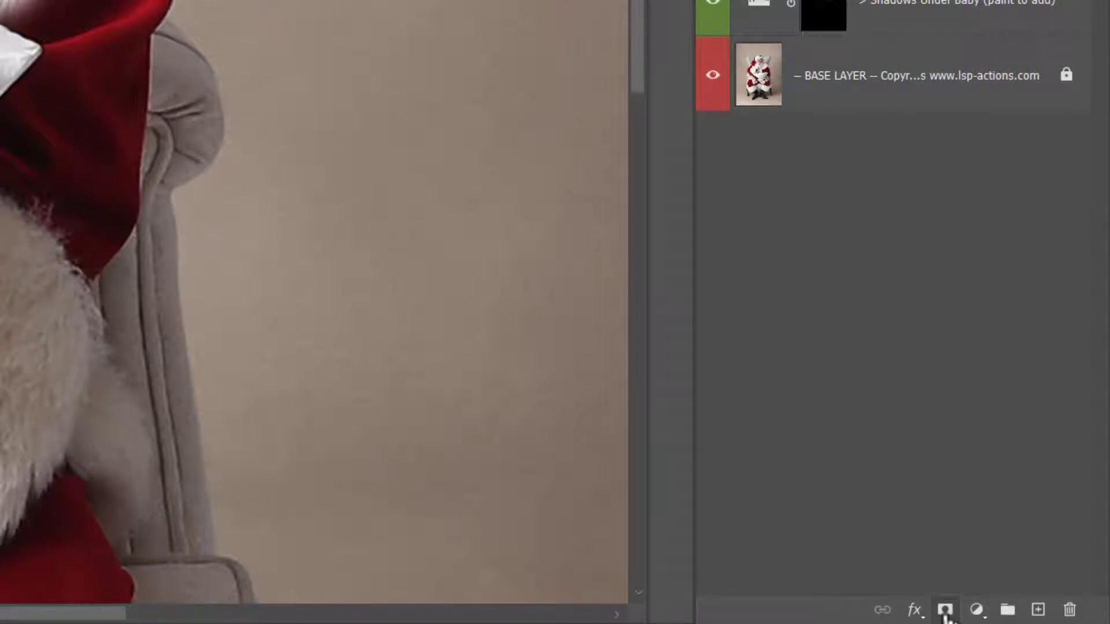
click(945, 610)
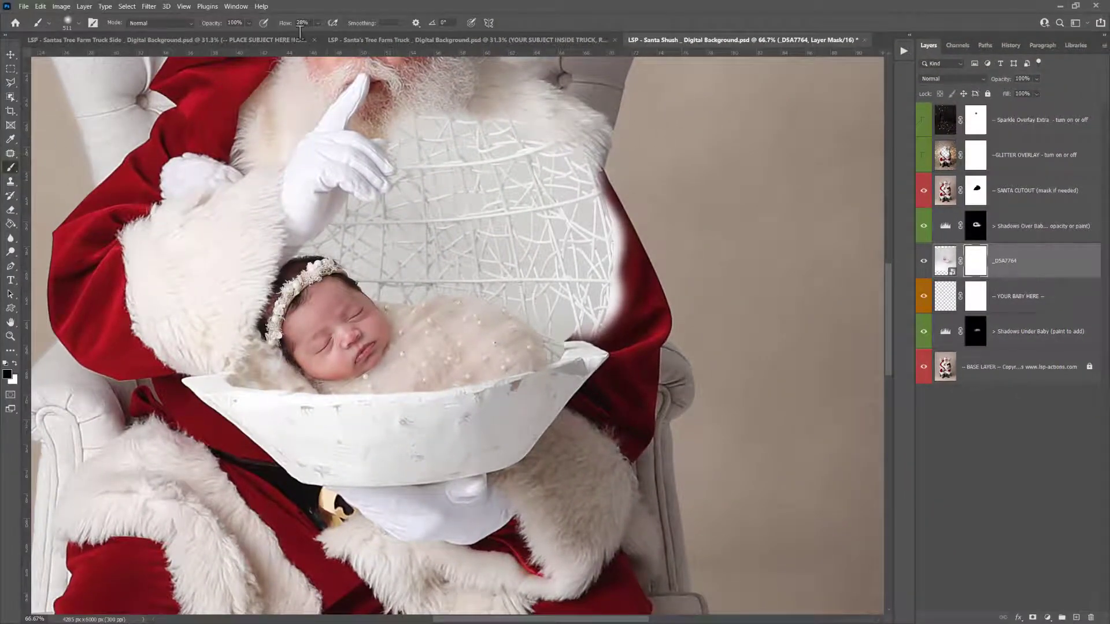
- Set the brush to 56% flow and 105 px, and start masking out the basket mesh above the baby's wrap
drag(318, 23, 336, 35)
right_click(483, 196)
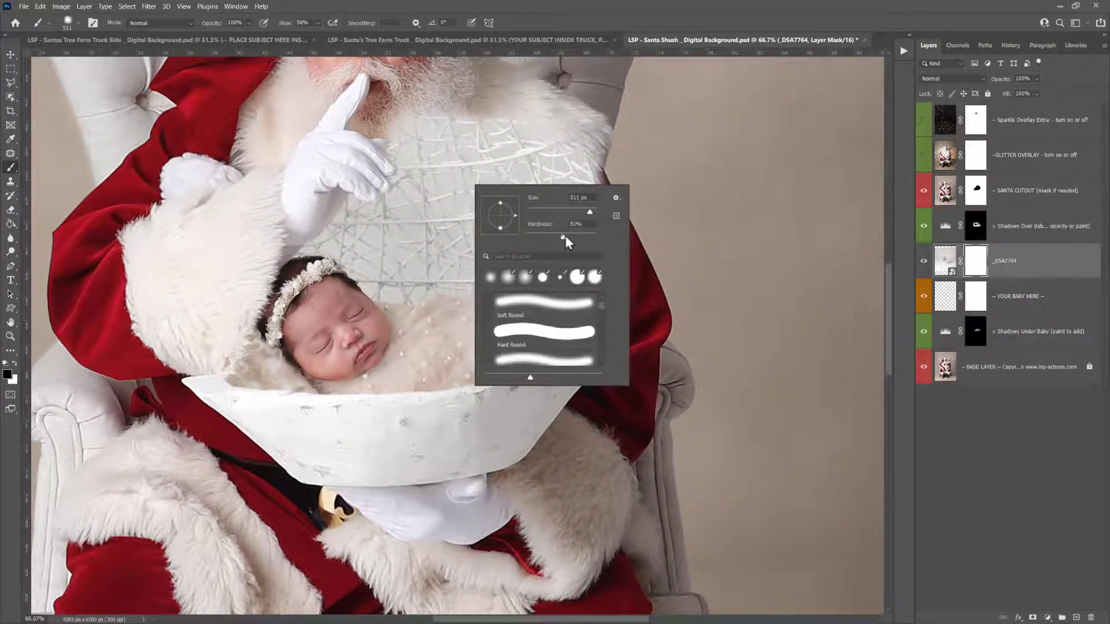
drag(585, 216, 564, 214)
click(444, 227)
drag(461, 267, 493, 286)
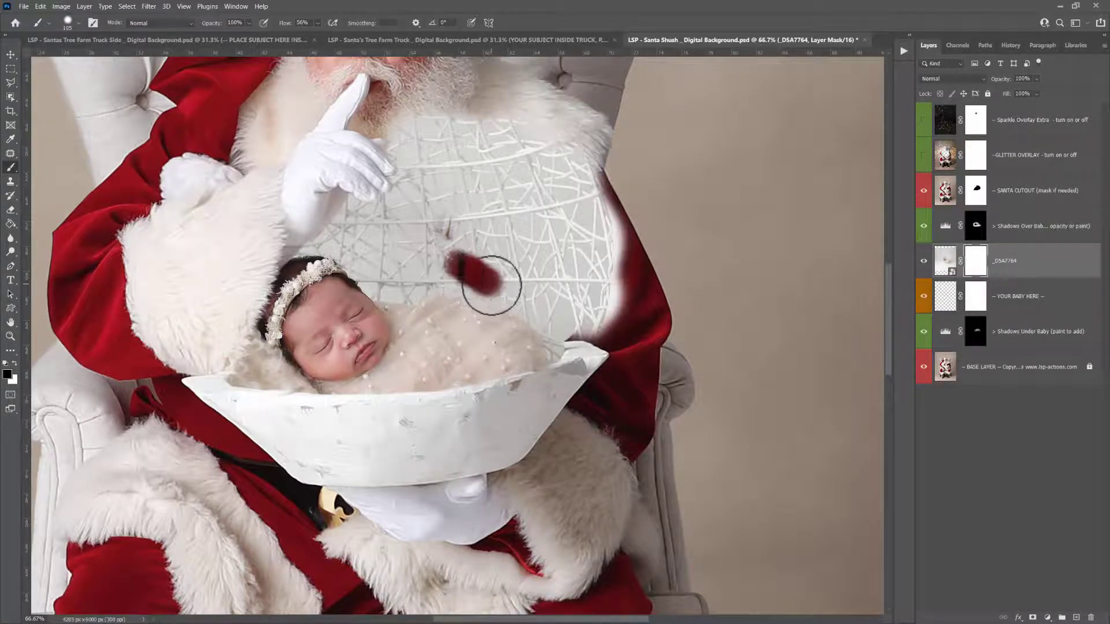
- Set the brush hardness to 78% and extend the masked area down toward the wrap's upper edge
right_click(514, 278)
ctrl+click(491, 298)
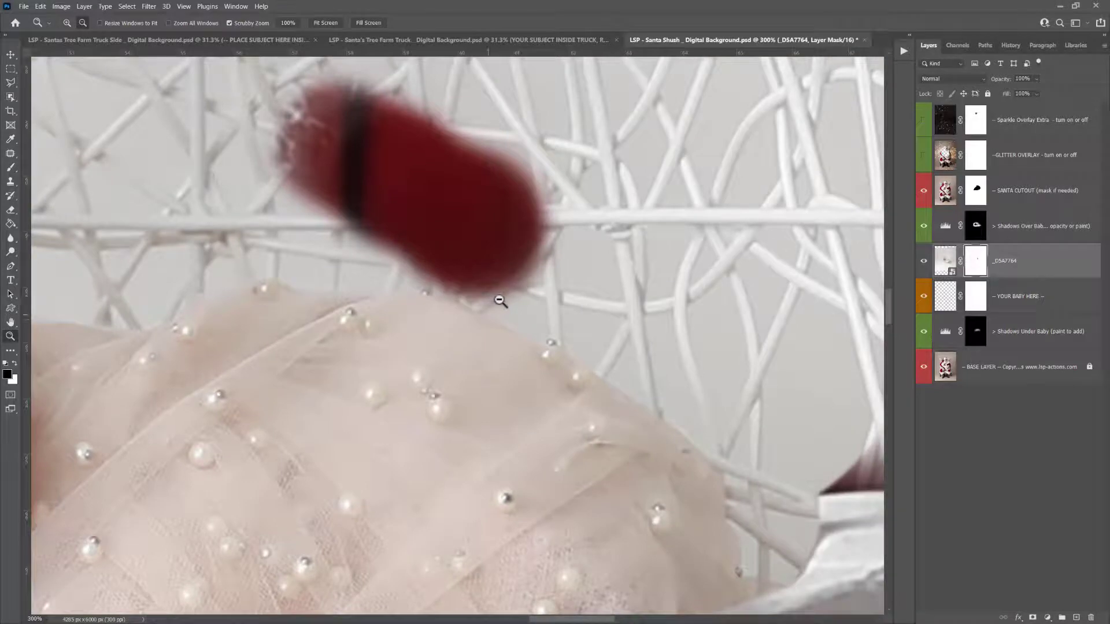
right_click(507, 305)
drag(594, 352, 610, 353)
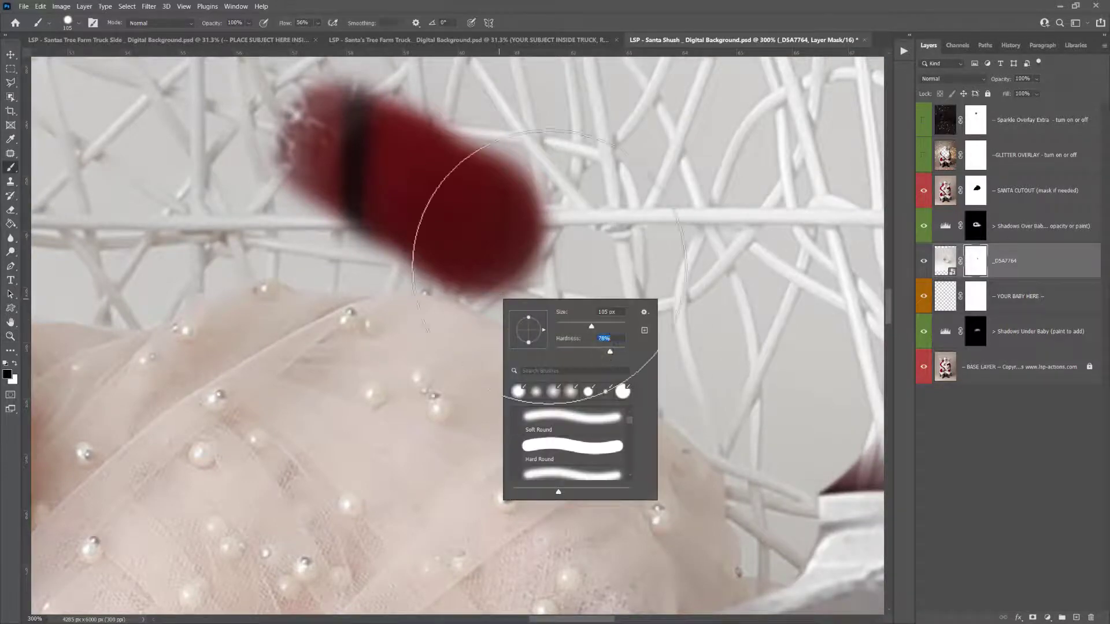
click(514, 228)
drag(518, 263, 527, 264)
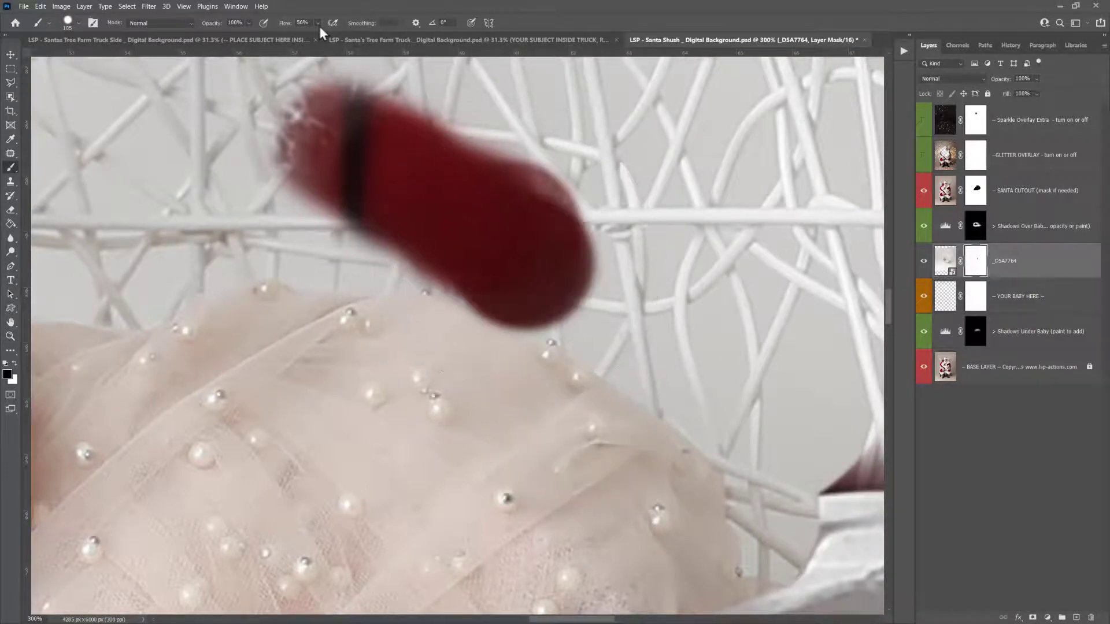
- Set the brush flow to 92% and mask out the basket mesh along the wrap's outer curve down to the bowl's right tip
drag(317, 23, 342, 36)
click(648, 309)
mouse_move(642, 325)
mouse_down()
mouse_move(581, 272)
mouse_move(557, 285)
mouse_move(657, 310)
mouse_move(791, 442)
mouse_up()
mouse_move(762, 426)
mouse_down()
mouse_move(592, 240)
mouse_move(535, 203)
mouse_up()
drag(556, 250, 589, 353)
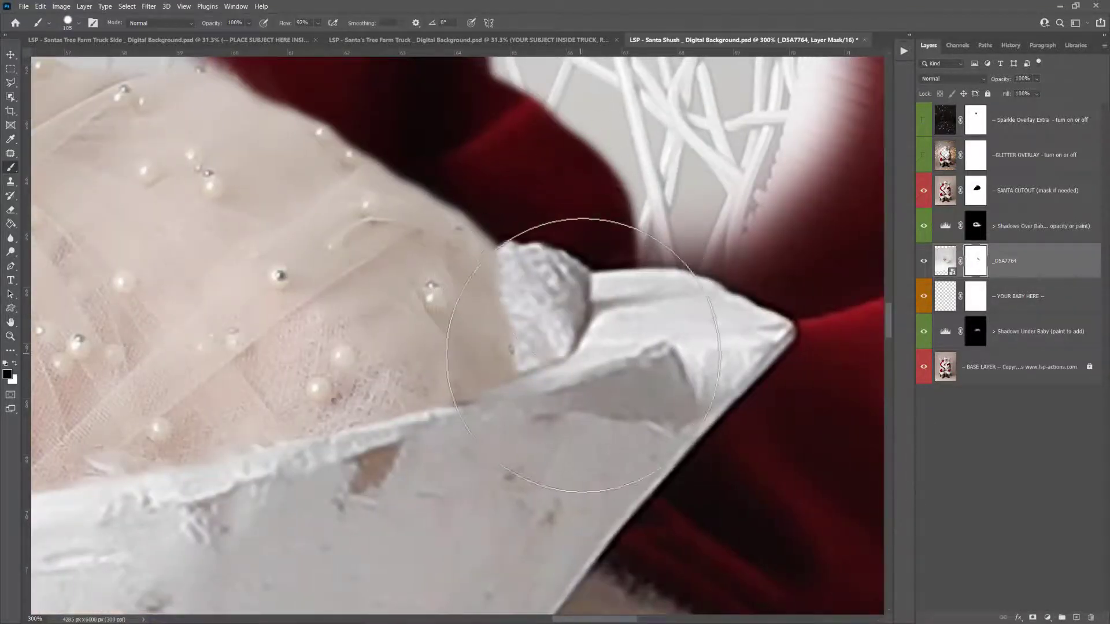
- Mask out the mesh along the top of the wrap toward the baby's face to reveal Santa's fur trim, reducing the brush to 50 px
key(ctrl+minus)
key(ctrl+minus)
drag(518, 171, 626, 281)
key(ctrl+plus)
ctrl+click(625, 281)
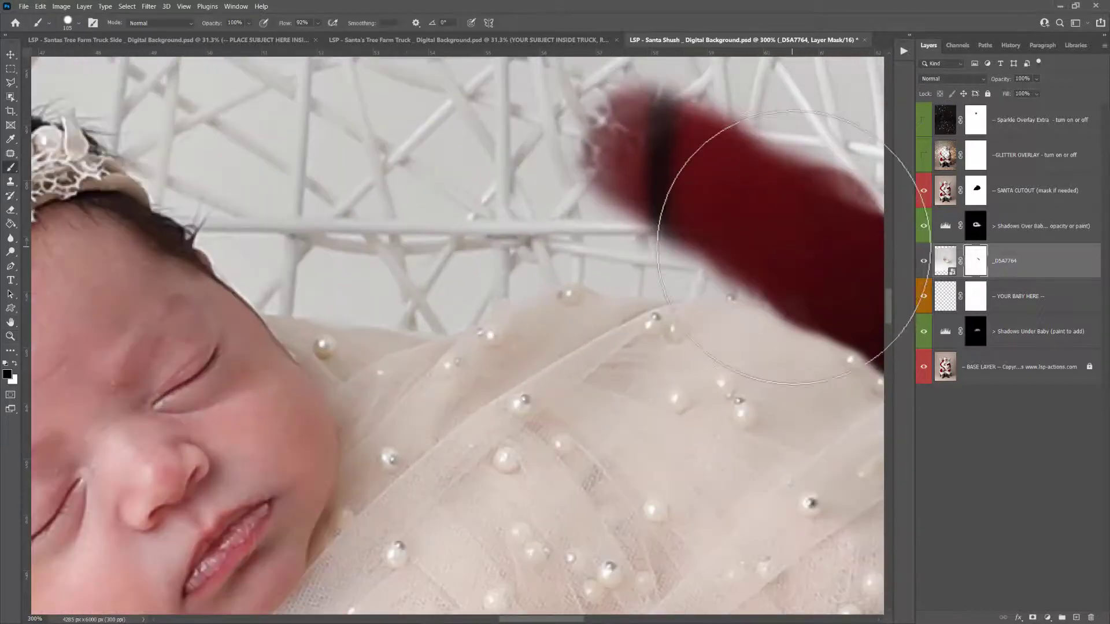
right_click(768, 233)
click(750, 224)
mouse_move(807, 255)
mouse_down()
mouse_move(731, 232)
mouse_move(563, 226)
mouse_move(519, 230)
mouse_move(429, 268)
mouse_up()
right_click(430, 268)
drag(503, 296, 495, 296)
click(415, 269)
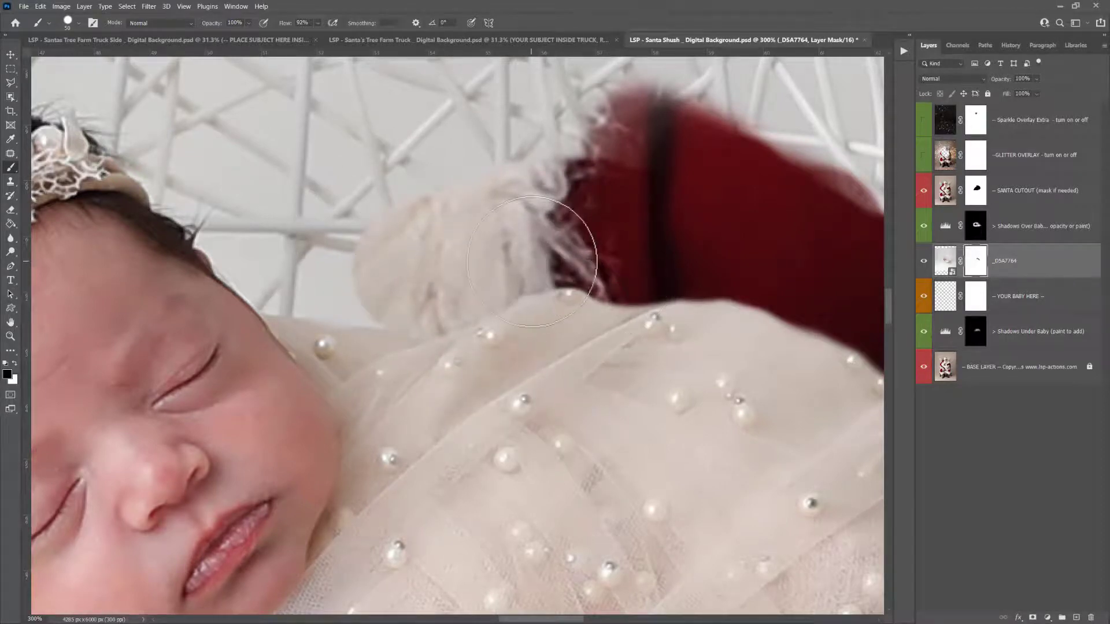
- Refine the mask along the wrap's curved upper edge above the bowl, starting with a 75 px brush at 91% hardness
drag(733, 252, 396, 210)
right_click(398, 211)
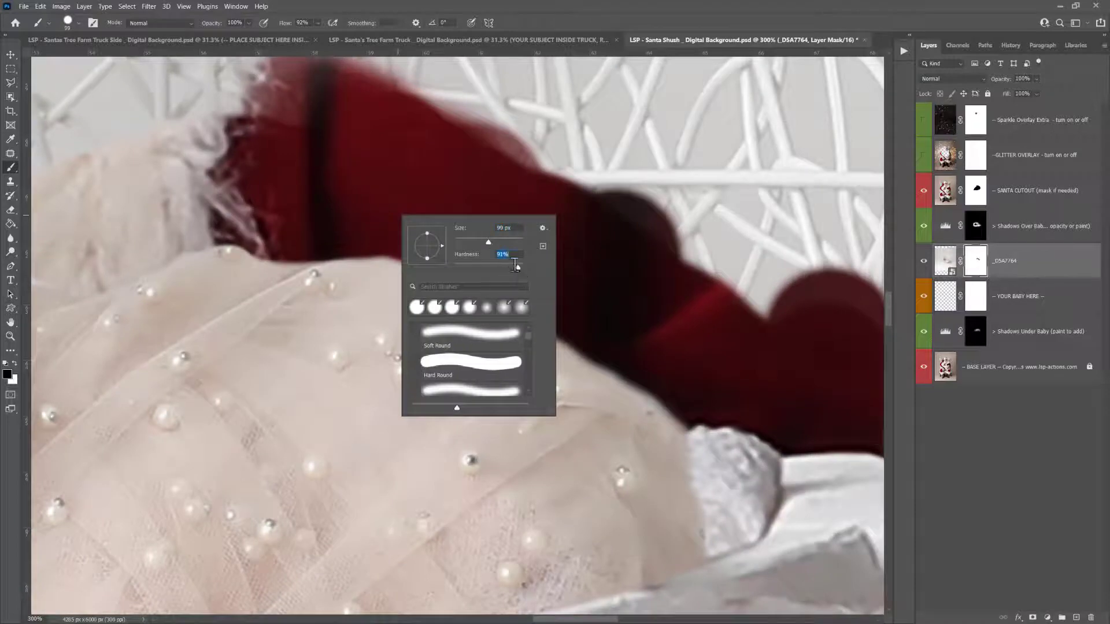
drag(489, 242, 484, 242)
click(396, 167)
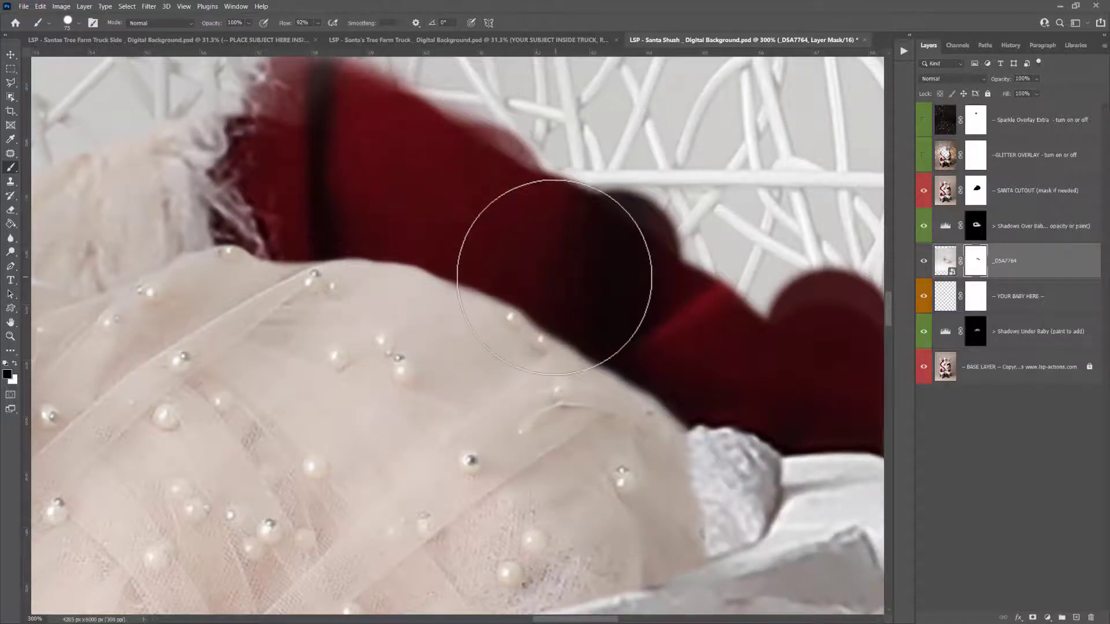
right_click(595, 253)
click(574, 250)
right_click(599, 247)
drag(673, 274, 682, 274)
mouse_move(553, 229)
mouse_down()
mouse_move(639, 302)
mouse_move(727, 346)
mouse_move(582, 258)
mouse_move(462, 204)
mouse_up()
- Mask out the mesh between the top of the wrap and the baby's forehead, exposing the fur behind
key(space)
mouse_move(413, 209)
mouse_down()
mouse_move(491, 223)
mouse_move(468, 297)
mouse_move(322, 248)
mouse_move(307, 223)
mouse_move(324, 199)
mouse_up()
right_click(464, 223)
click(538, 251)
key(space)
drag(336, 192, 532, 250)
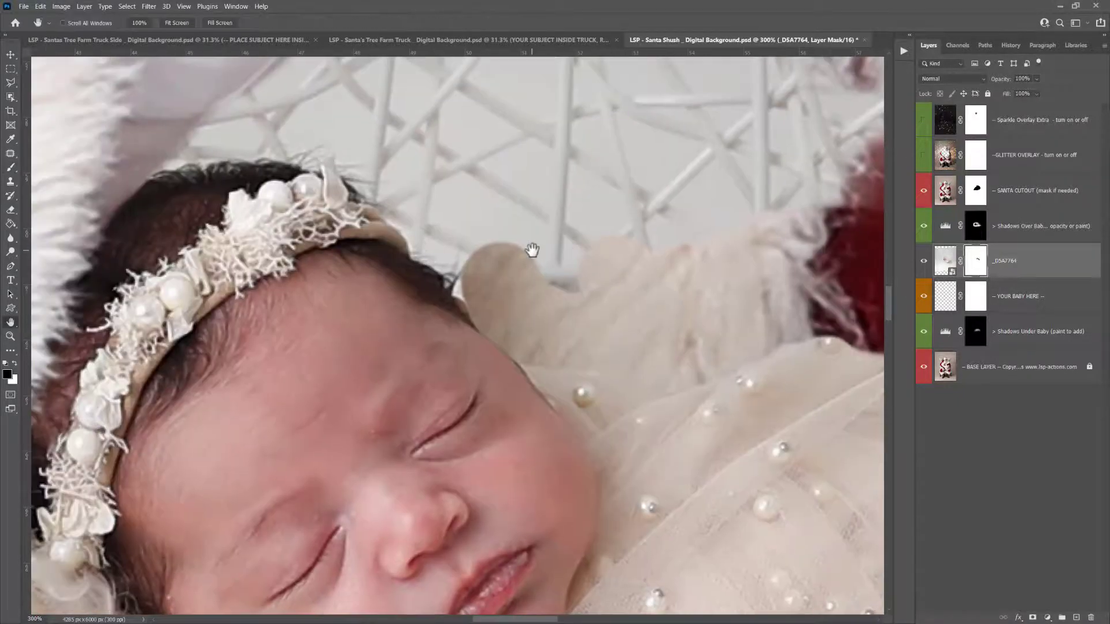
- Mask the backdrop tightly around the baby's hairline at the temple with a 7 px brush at 94% hardness
right_click(532, 249)
click(590, 275)
click(473, 299)
right_click(500, 294)
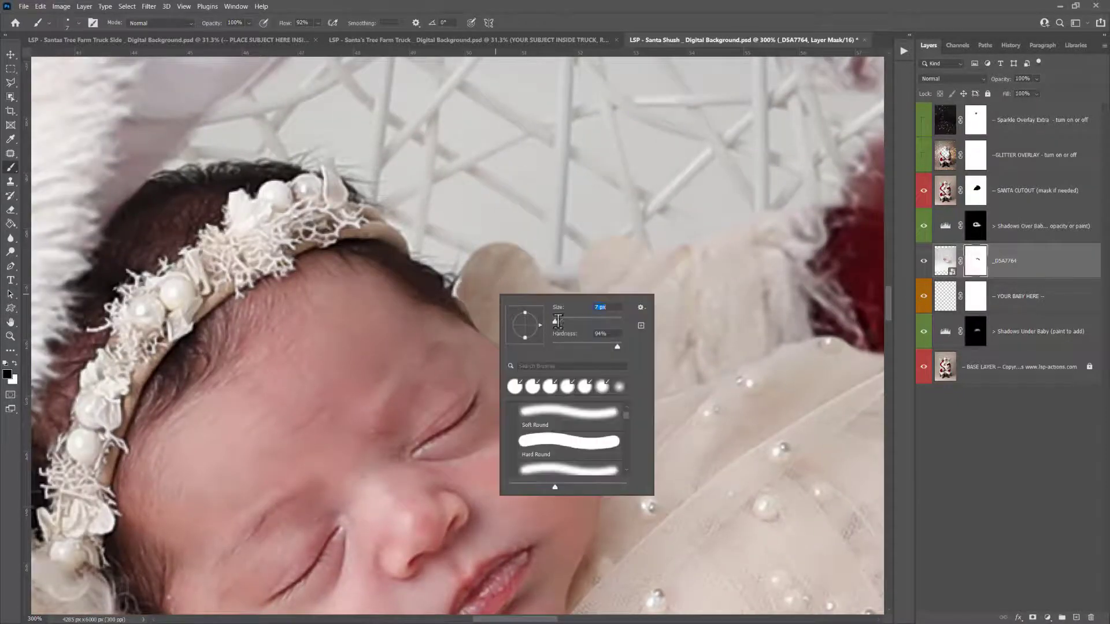
click(464, 295)
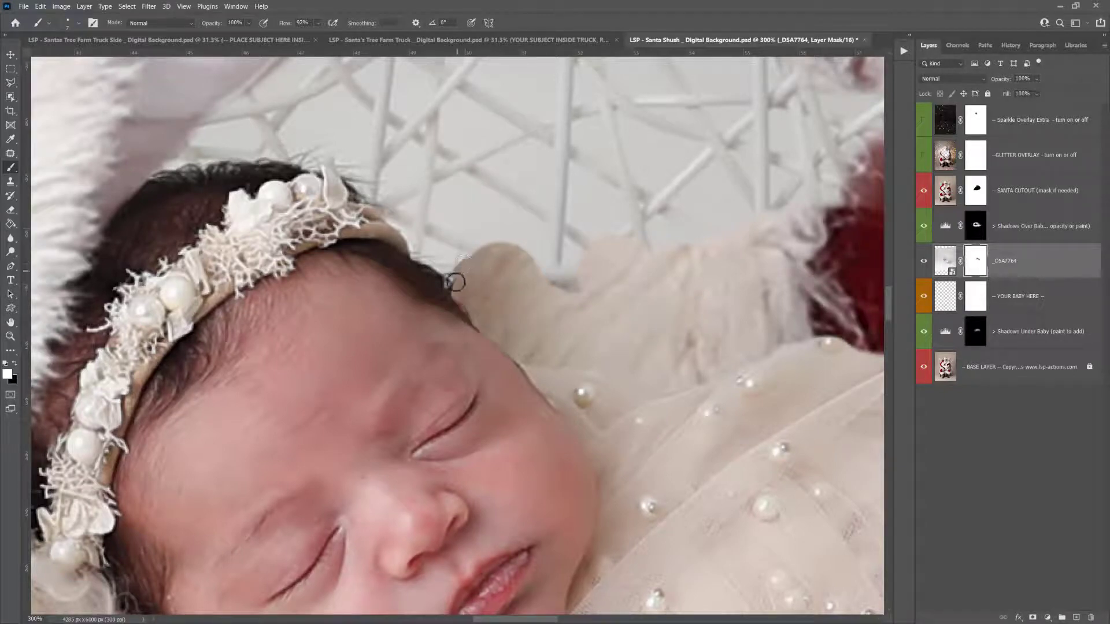
- Mask out the backdrop next to the end of the headband in black with a slightly larger brush
key(x)
right_click(421, 250)
click(414, 273)
click(560, 250)
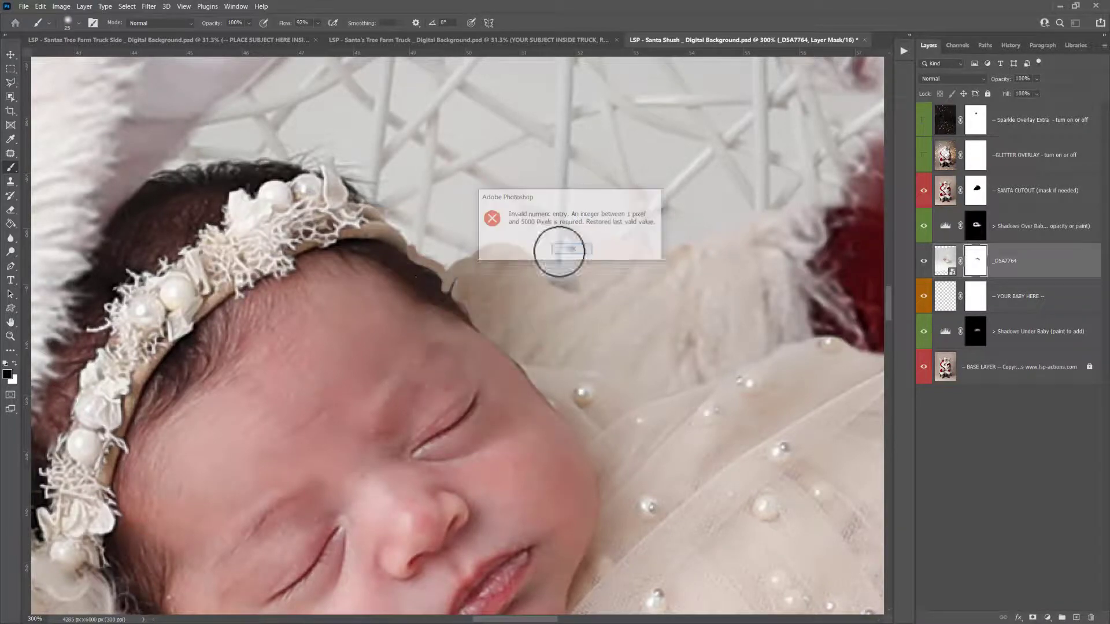
click(437, 292)
click(554, 250)
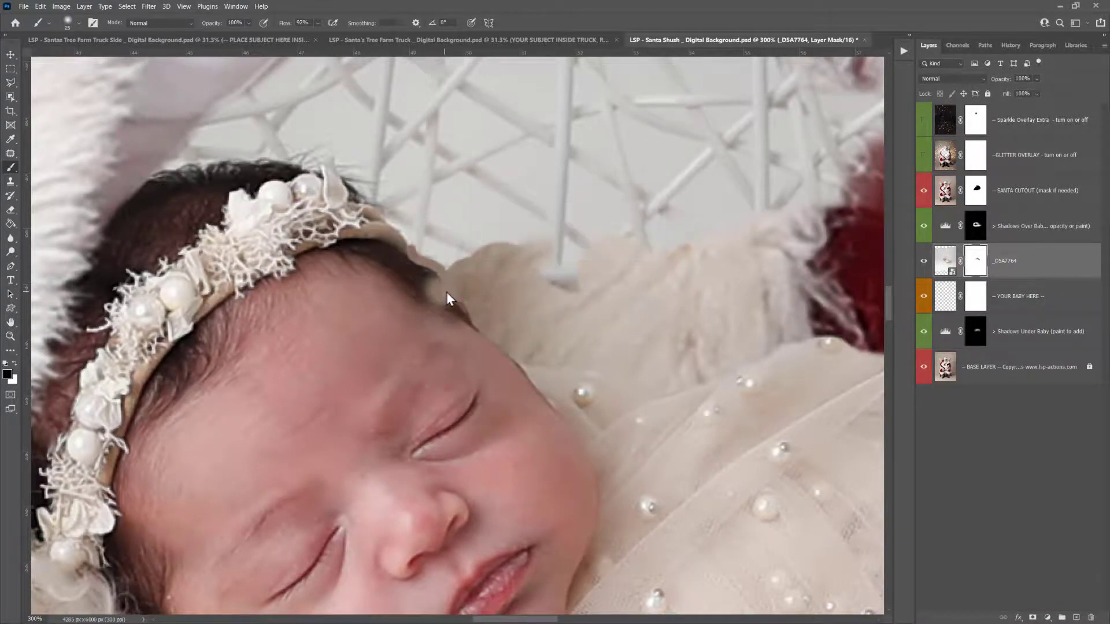
click(10, 170)
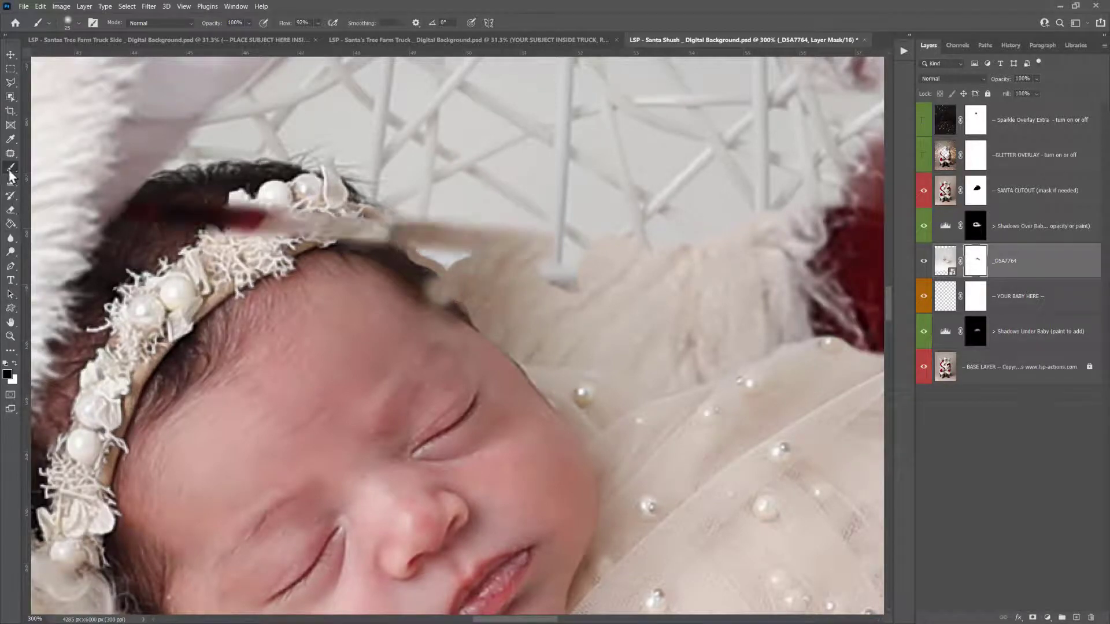
click(440, 292)
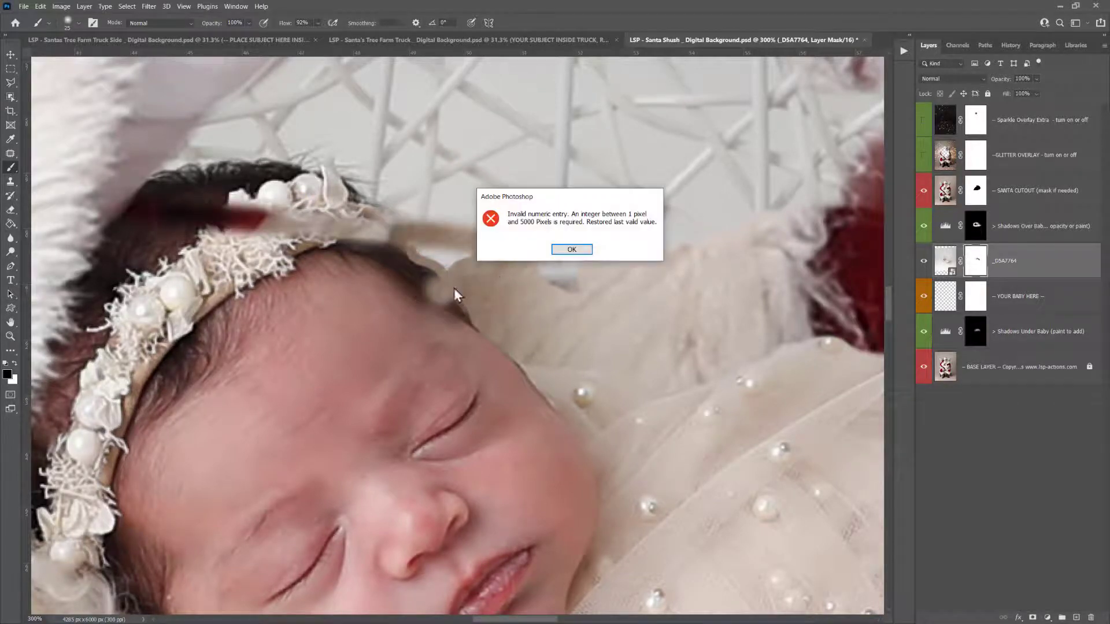
click(571, 249)
- Mask the backdrop beside the baby's temple and headband with a small brush, painting white where hair needs restoring
right_click(573, 251)
click(638, 273)
click(543, 283)
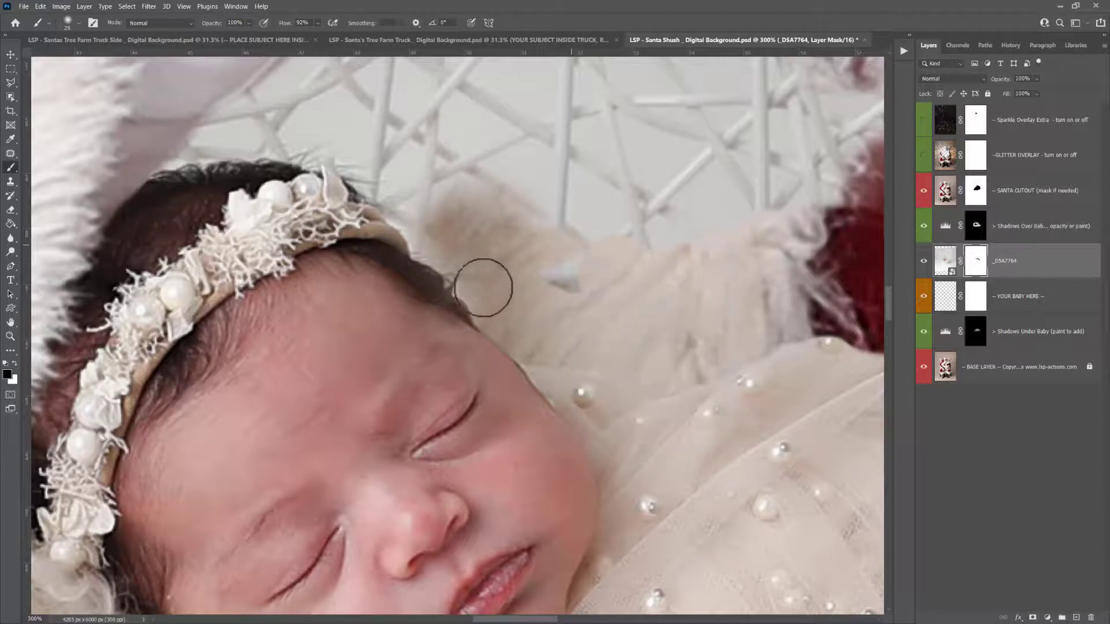
key(x)
mouse_move(483, 287)
mouse_down()
mouse_move(463, 326)
mouse_move(443, 308)
mouse_move(471, 294)
mouse_move(486, 315)
mouse_move(402, 209)
mouse_move(451, 217)
mouse_up()
key(x)
- Mask out more basket mesh beside the headband and above Santa's fur trim and red sleeve, enlarging the brush for the open areas
right_click(486, 315)
click(616, 363)
right_click(409, 197)
click(473, 221)
right_click(562, 265)
click(646, 290)
mouse_move(668, 251)
mouse_down()
mouse_move(664, 240)
mouse_move(788, 94)
mouse_move(770, 234)
mouse_up()
key(z)
alt+click(686, 208)
alt+click(686, 208)
alt+click(686, 208)
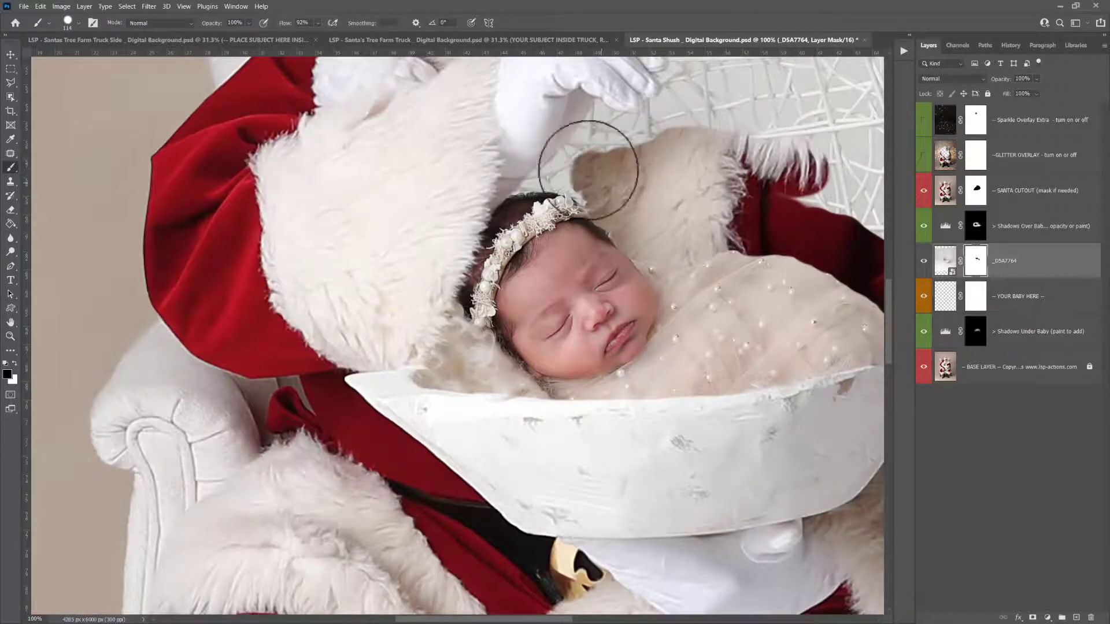
- Mask out the remaining basket mesh above the headband and beside Santa's fur cuff, resizing the brush for the tighter area
alt+click(611, 173)
drag(634, 168, 491, 217)
right_click(491, 217)
click(573, 242)
mouse_move(498, 166)
mouse_down()
mouse_move(467, 135)
mouse_move(747, 137)
mouse_move(597, 148)
mouse_move(658, 240)
mouse_move(729, 270)
mouse_move(487, 203)
mouse_up()
- Load the _D5A7764 layer's mask as a selection and open Refine Edge with the baby's hairline at 300% zoom
key(z)
click(408, 226)
click(408, 225)
click(408, 226)
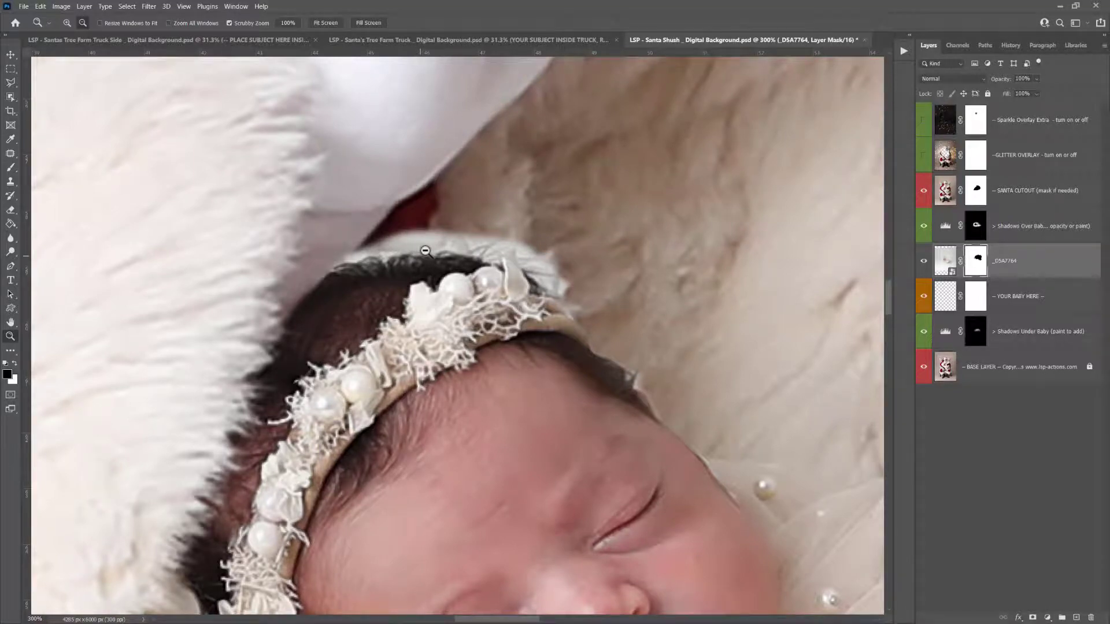
ctrl+click(977, 263)
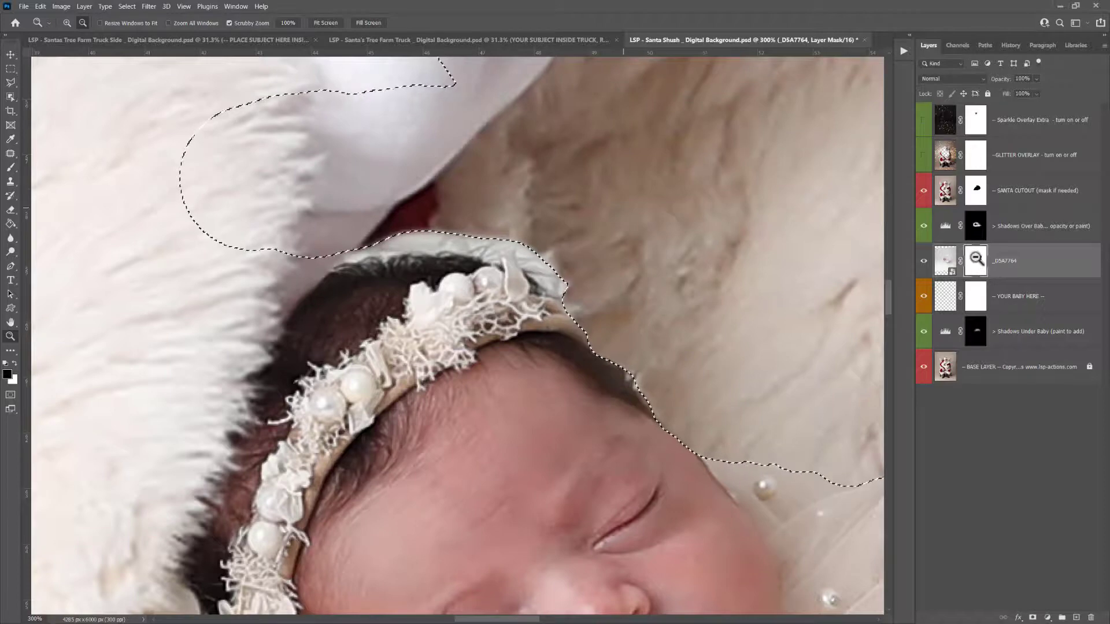
click(127, 7)
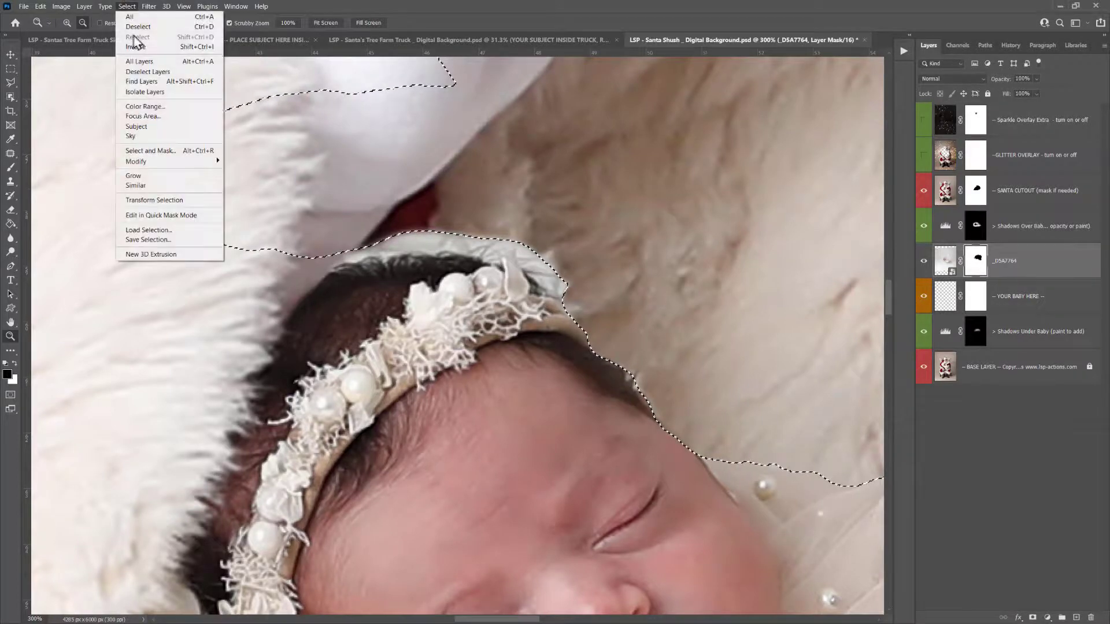
click(163, 152)
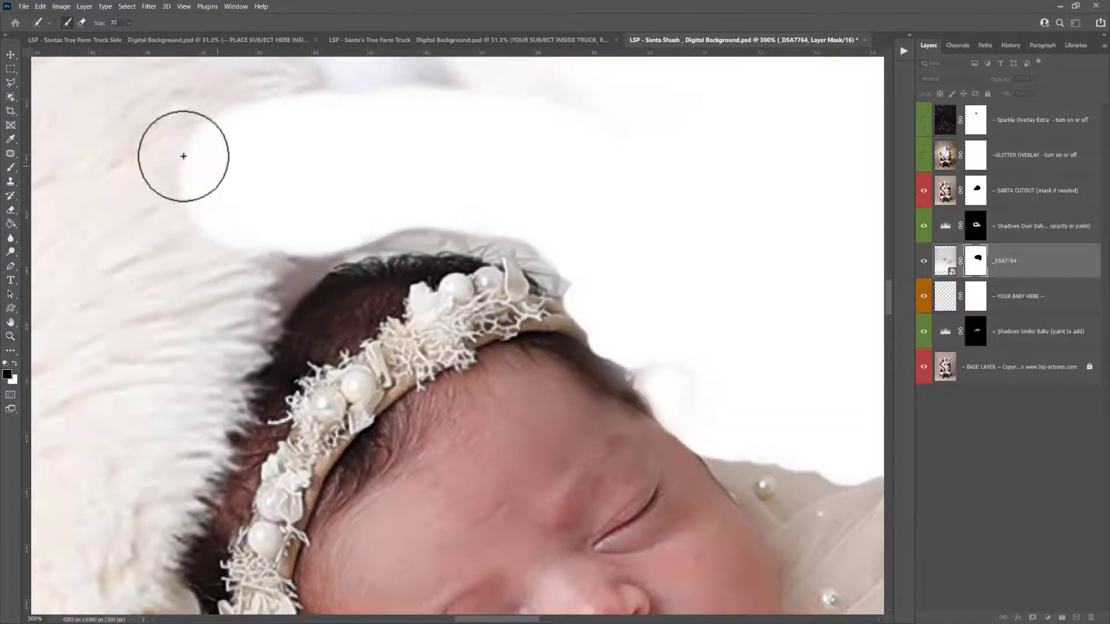
- Refine the selection edge along the hair and top of the headband with a size 35 brush, and output it as a selection
mouse_move(562, 280)
mouse_down()
mouse_move(468, 240)
mouse_move(371, 237)
mouse_move(332, 255)
mouse_up()
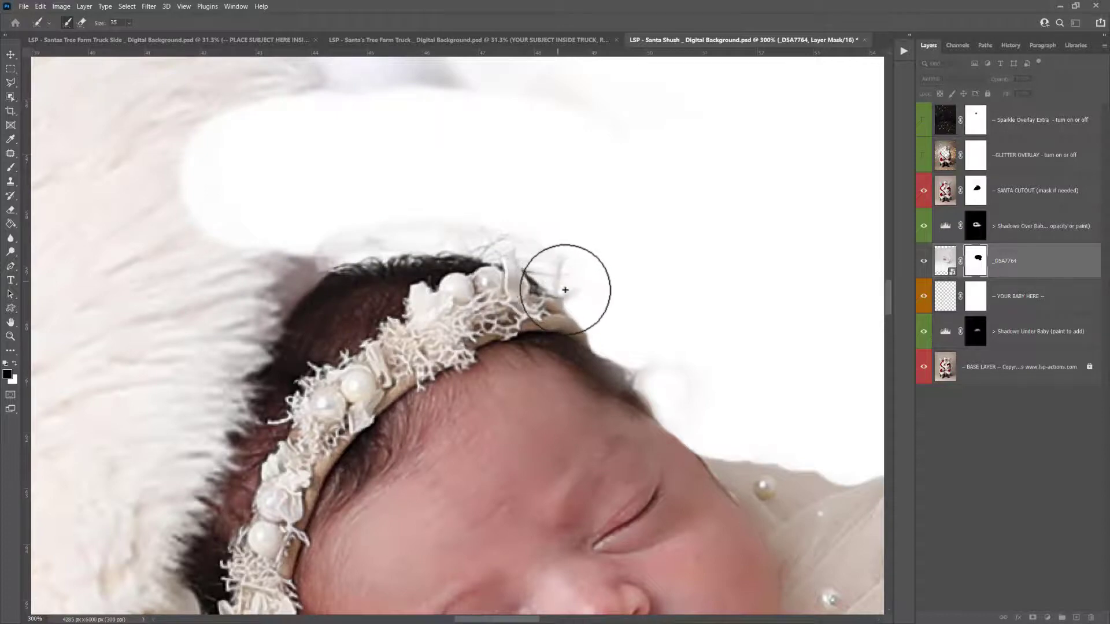
mouse_move(565, 277)
mouse_down()
mouse_move(432, 243)
mouse_move(341, 254)
mouse_move(297, 273)
mouse_up()
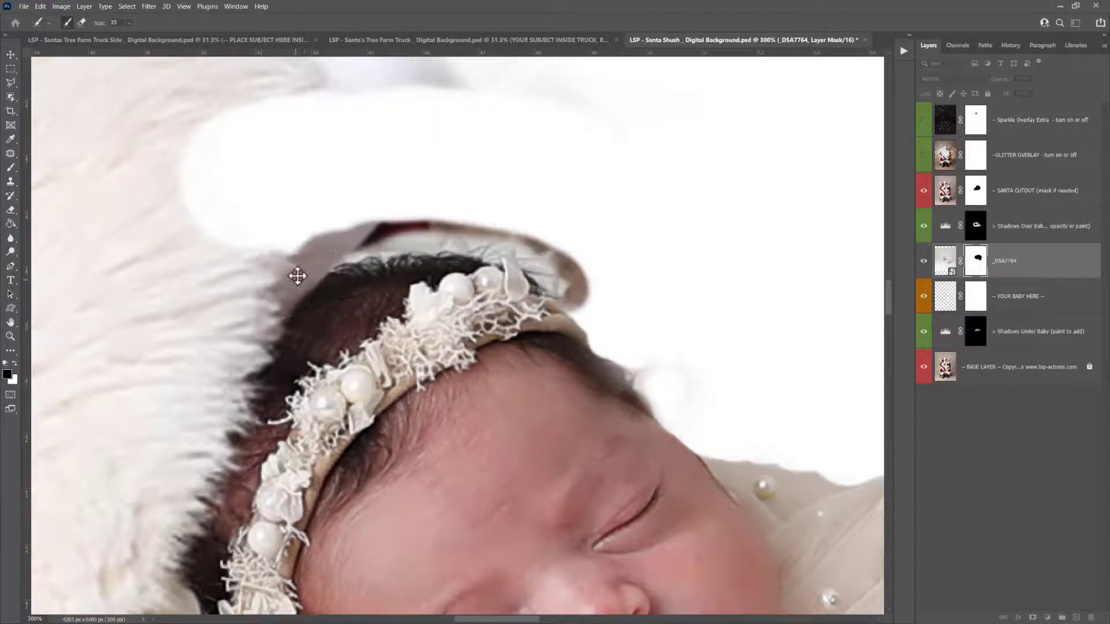
drag(827, 63, 716, 99)
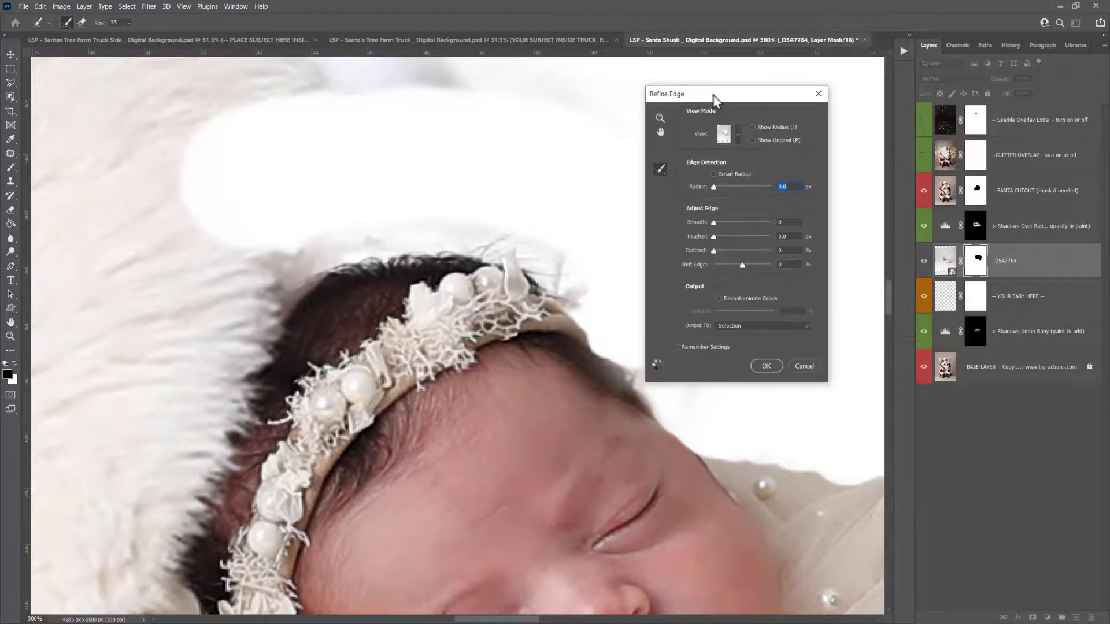
click(761, 366)
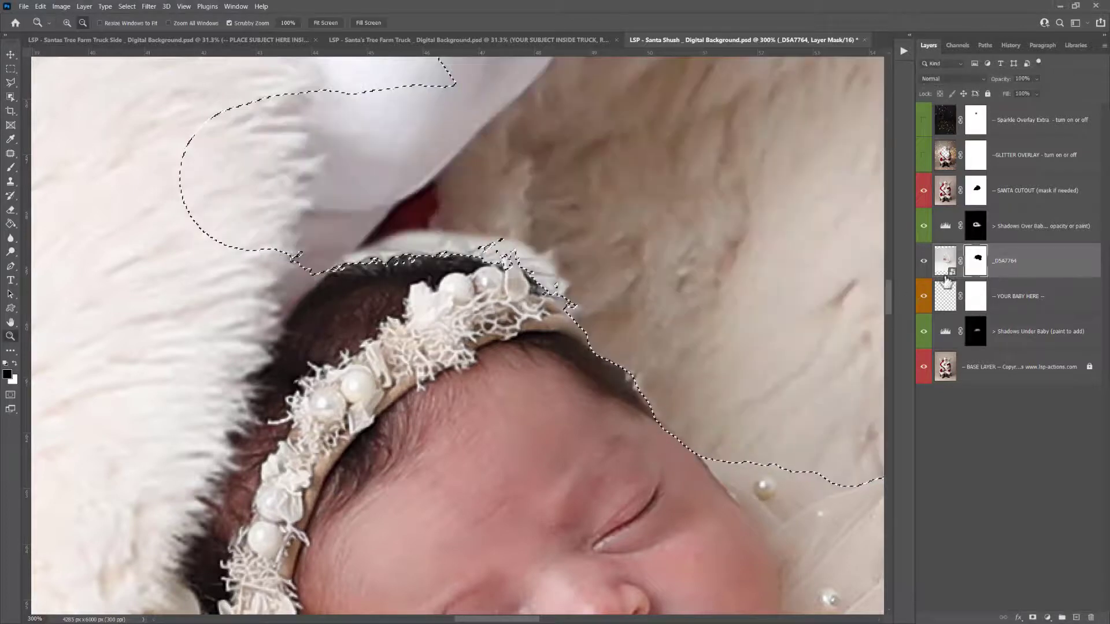
- Invert the refined selection, paint black on the mask above the hair and headband with a 124 px brush, and deselect
right_click(537, 242)
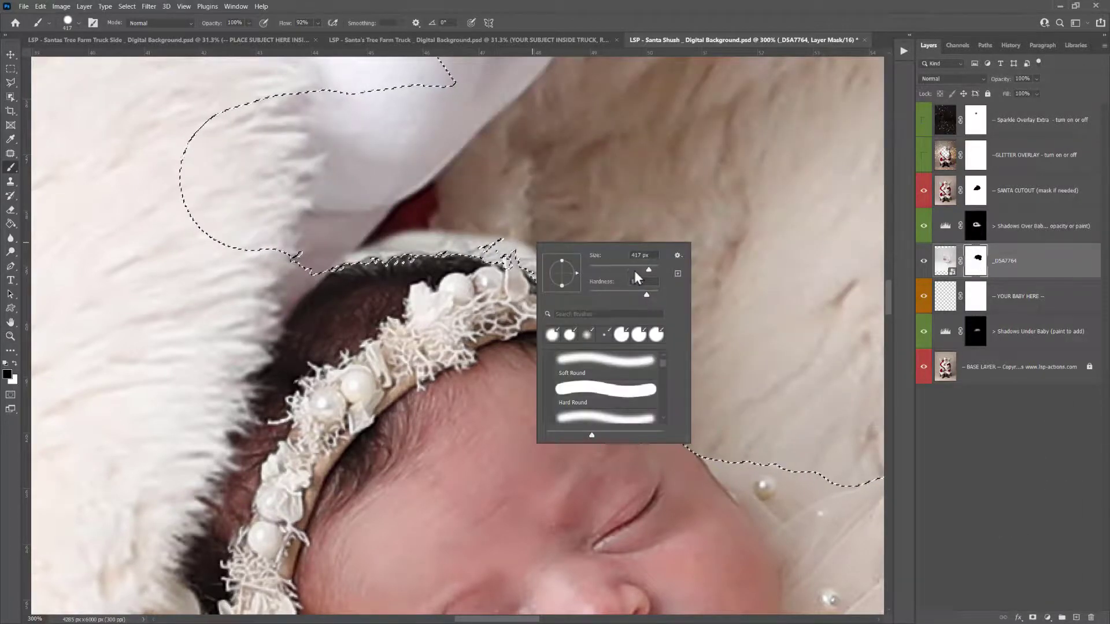
click(633, 270)
click(127, 6)
click(136, 46)
mouse_move(463, 172)
mouse_down()
mouse_move(590, 251)
mouse_move(520, 209)
mouse_up()
key(ctrl+d)
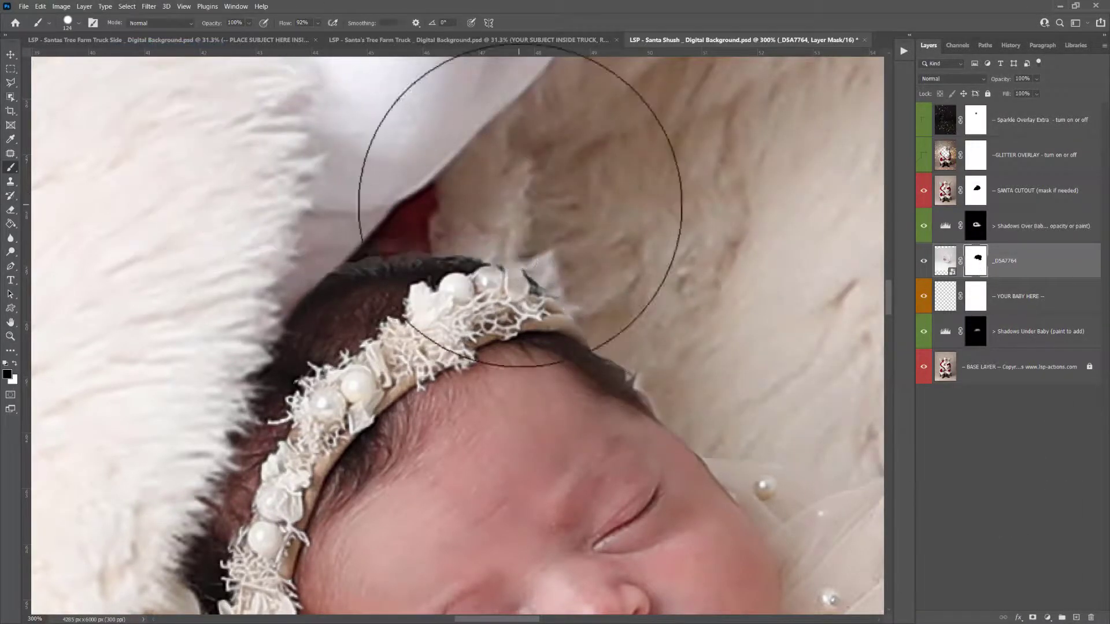
- Blend the crown hairline into Santa's sleeve by masking along the hair's upper edge with a smaller brush
key(bracketleft)
key(bracketleft)
key(bracketleft)
key(bracketleft)
key(bracketleft)
key(bracketleft)
right_click(373, 228)
drag(446, 255, 460, 254)
click(353, 221)
- Mask out the leftover backdrop beside the baby's temple with a 21 px brush, and switch the paint colour to white
right_click(659, 326)
click(772, 378)
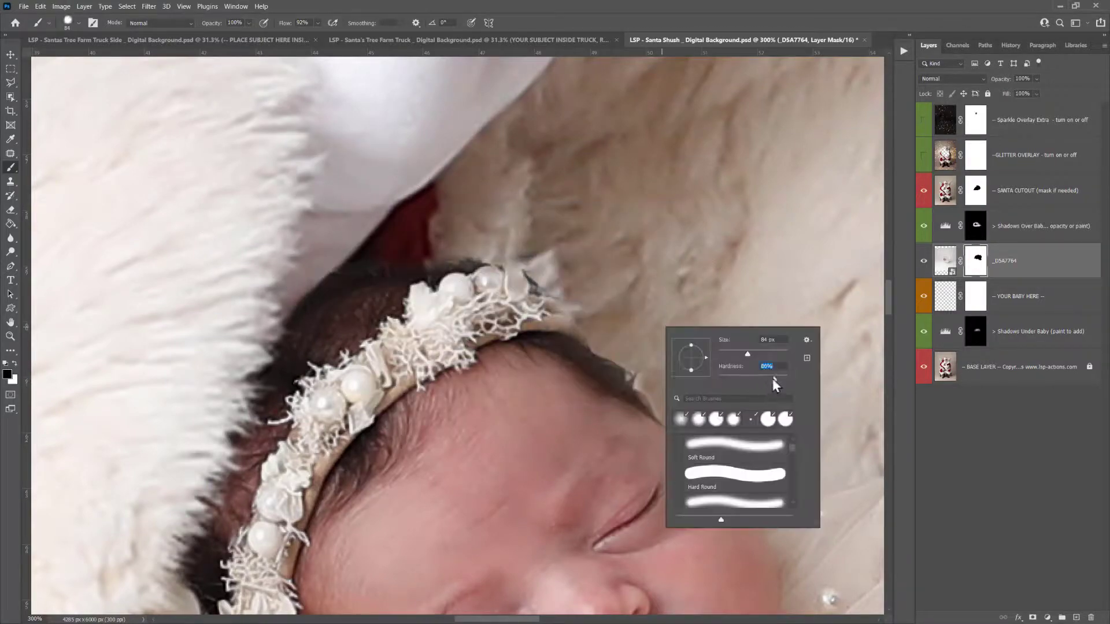
right_click(628, 354)
click(689, 379)
mouse_move(628, 370)
mouse_down()
mouse_move(601, 344)
mouse_move(666, 409)
mouse_up()
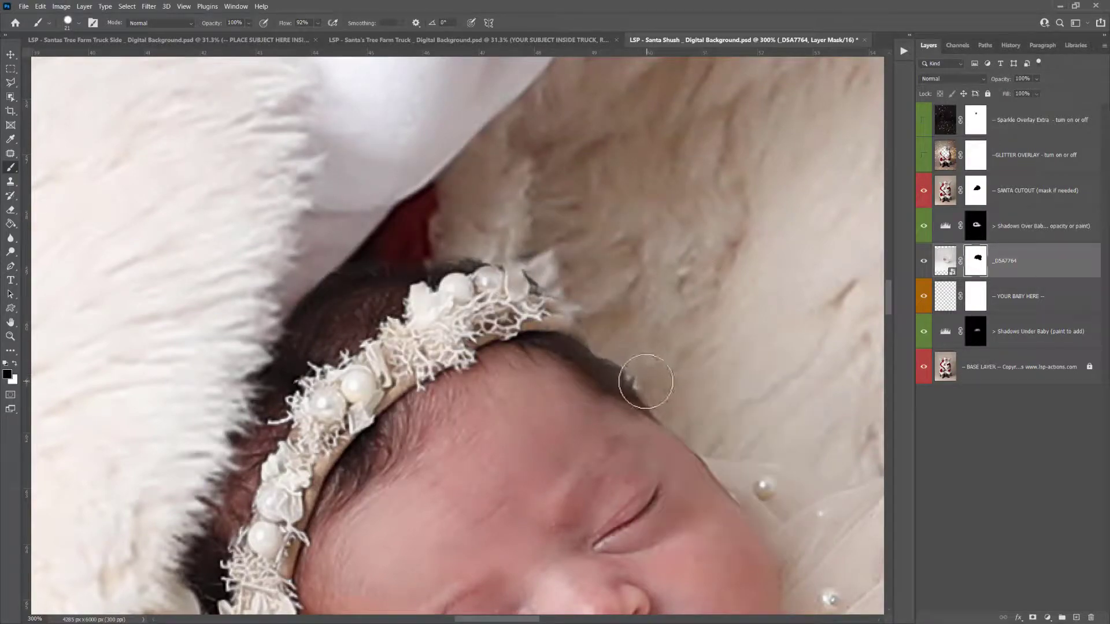
key(x)
right_click(657, 369)
click(725, 398)
- Nudge the _D5A7764 baby image very slightly within Santa's bowl while viewing the whole composite
alt+click(589, 408)
alt+click(607, 402)
alt+click(610, 400)
alt+click(607, 393)
alt+click(605, 370)
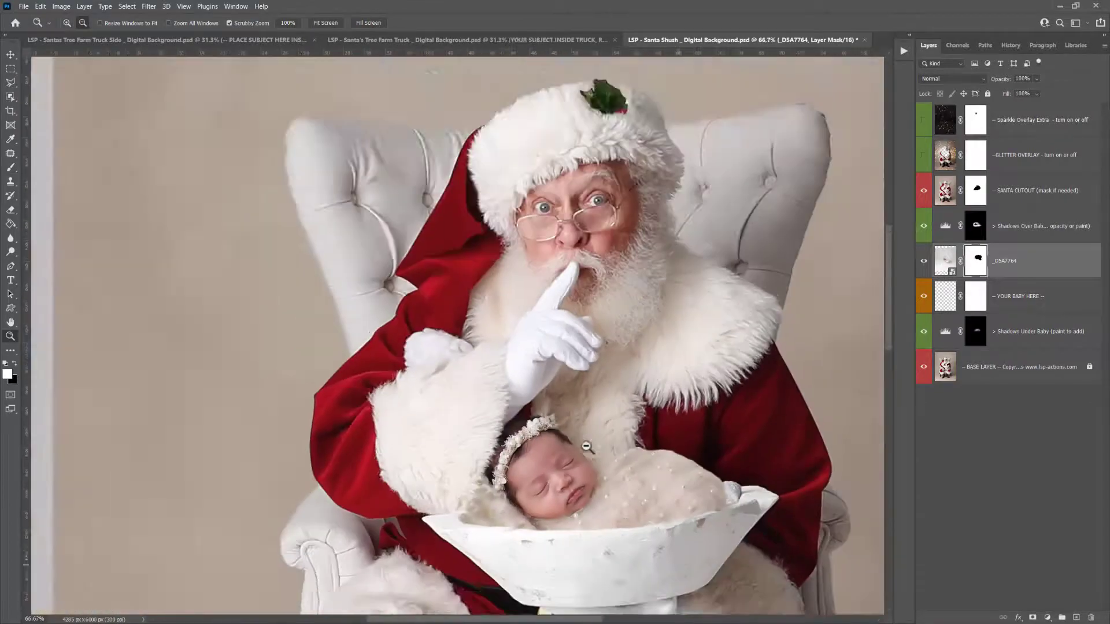
alt+click(600, 327)
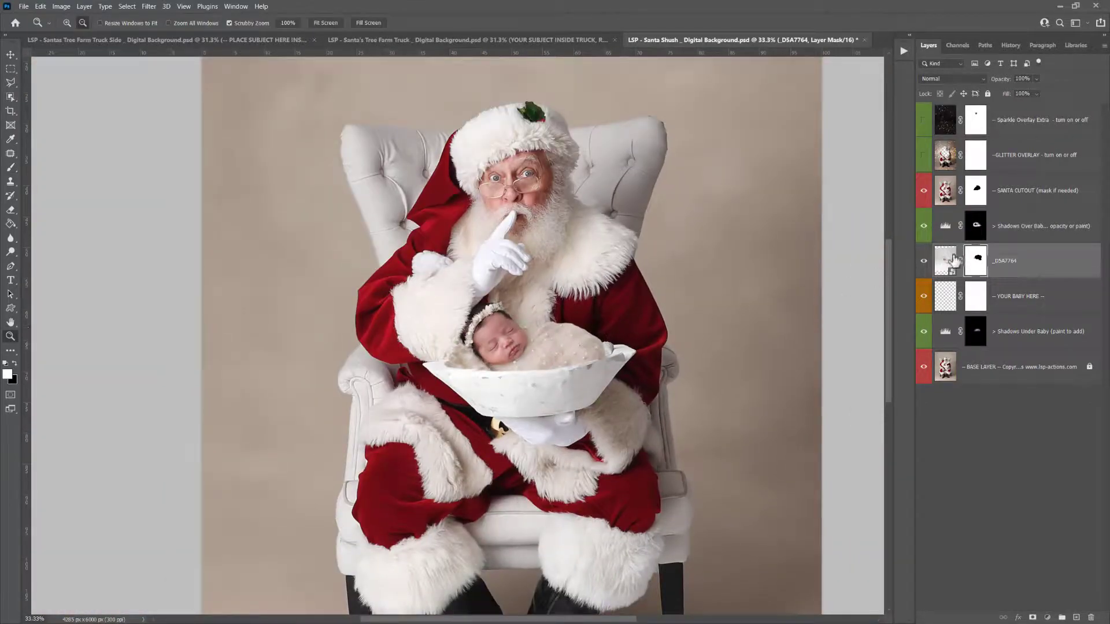
click(951, 261)
key(v)
drag(539, 354, 538, 355)
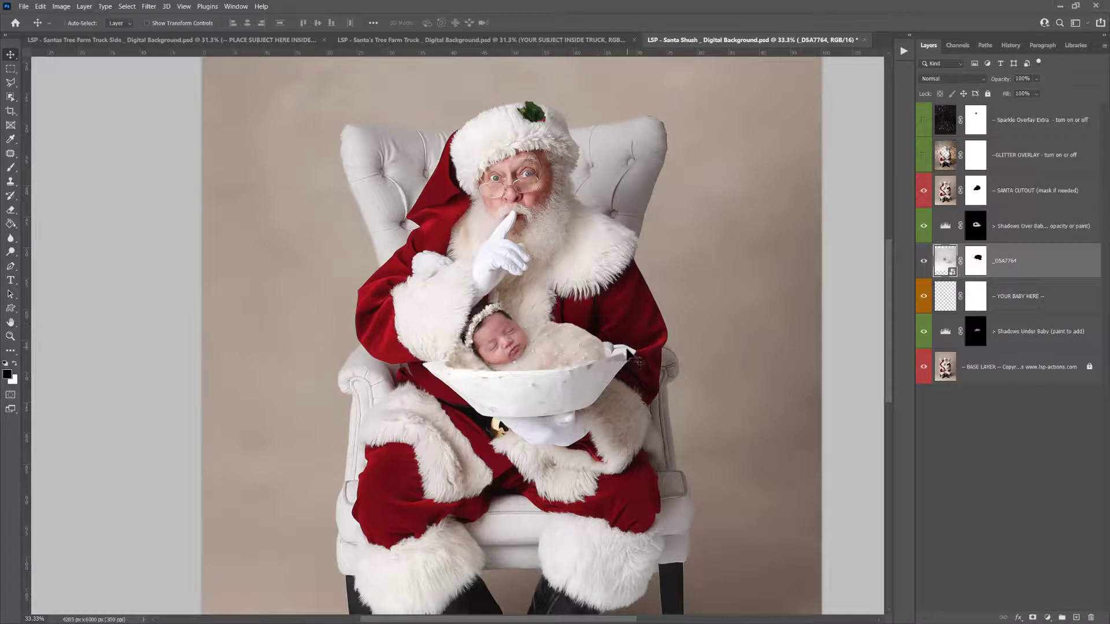
- Raise the opacity of the Shadows Over Baby layer to 49%
click(977, 227)
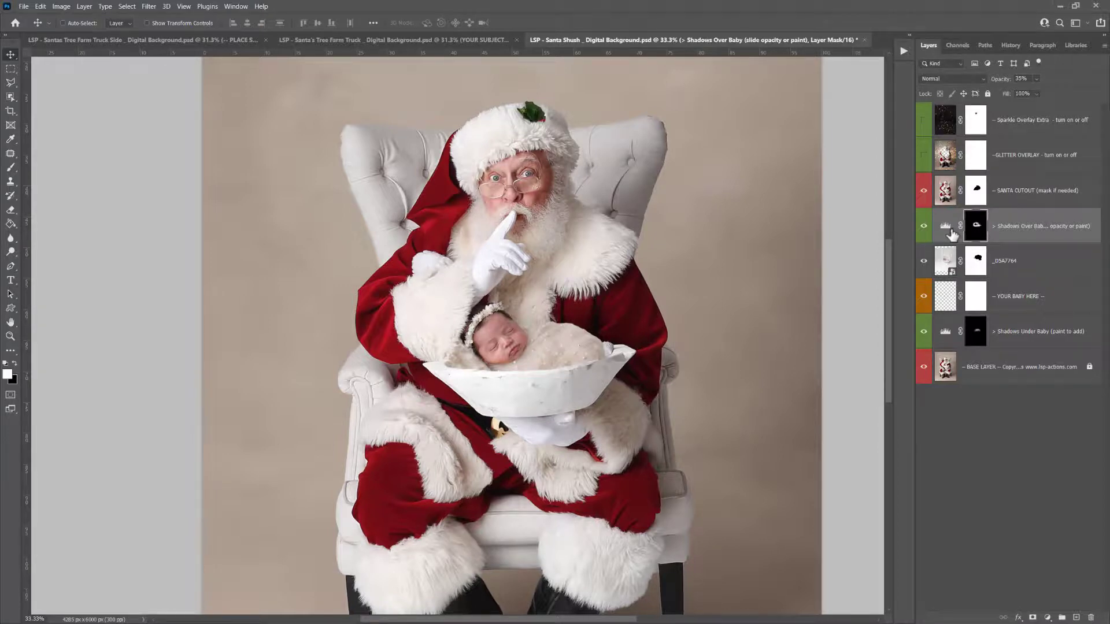
click(1035, 79)
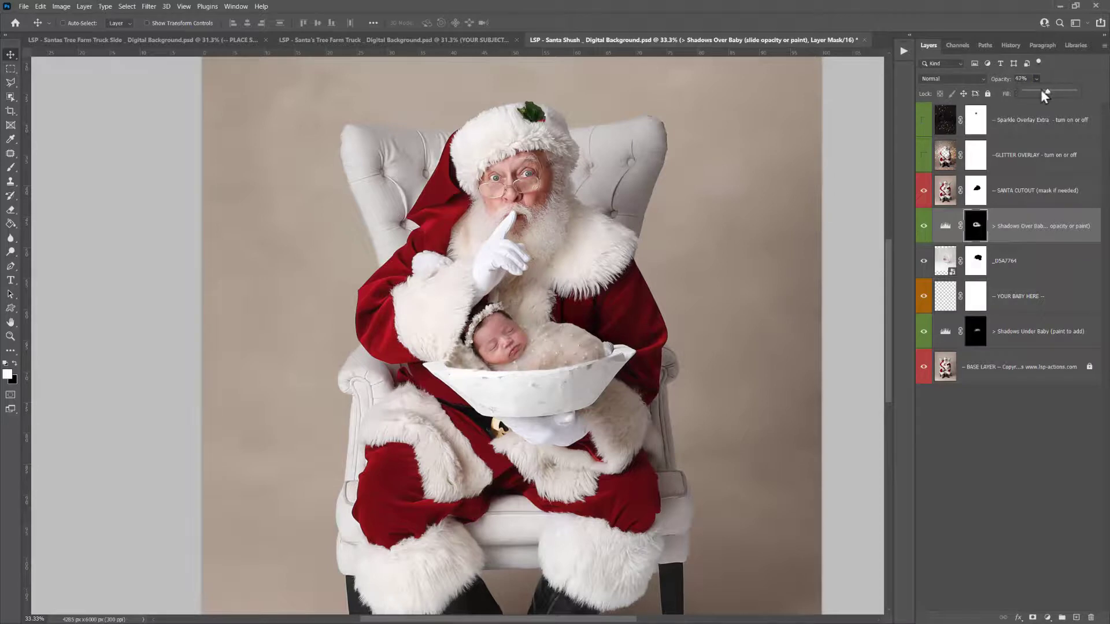
drag(1022, 91, 1046, 91)
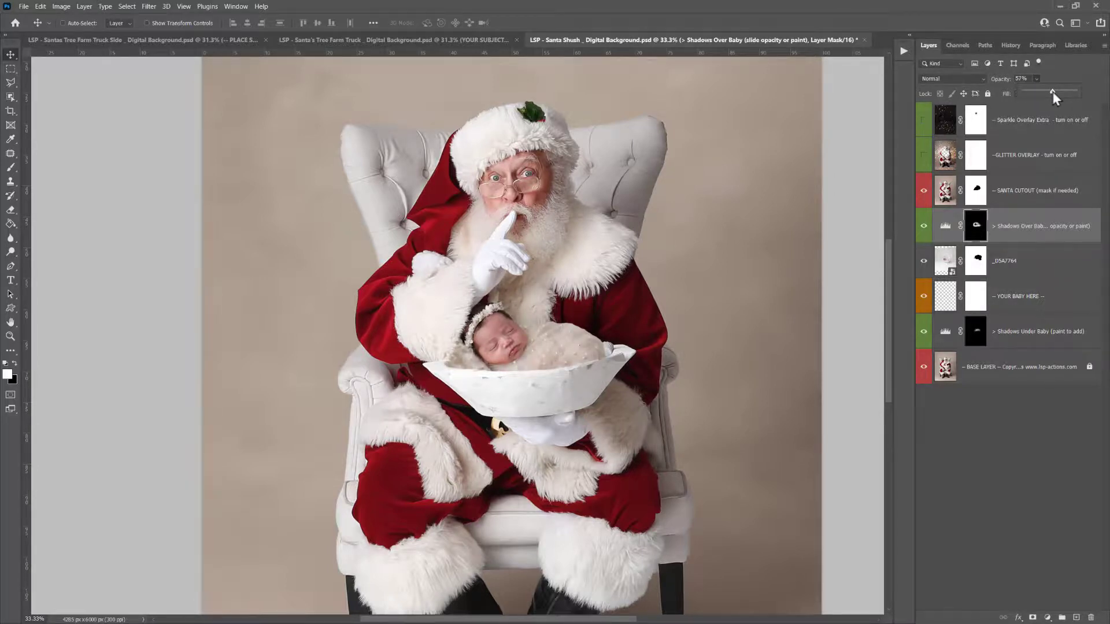
- Set a soft 196 px brush for painting on the Shadows Over Baby mask, and select the Shadows Under Baby mask
click(976, 229)
key(b)
right_click(544, 347)
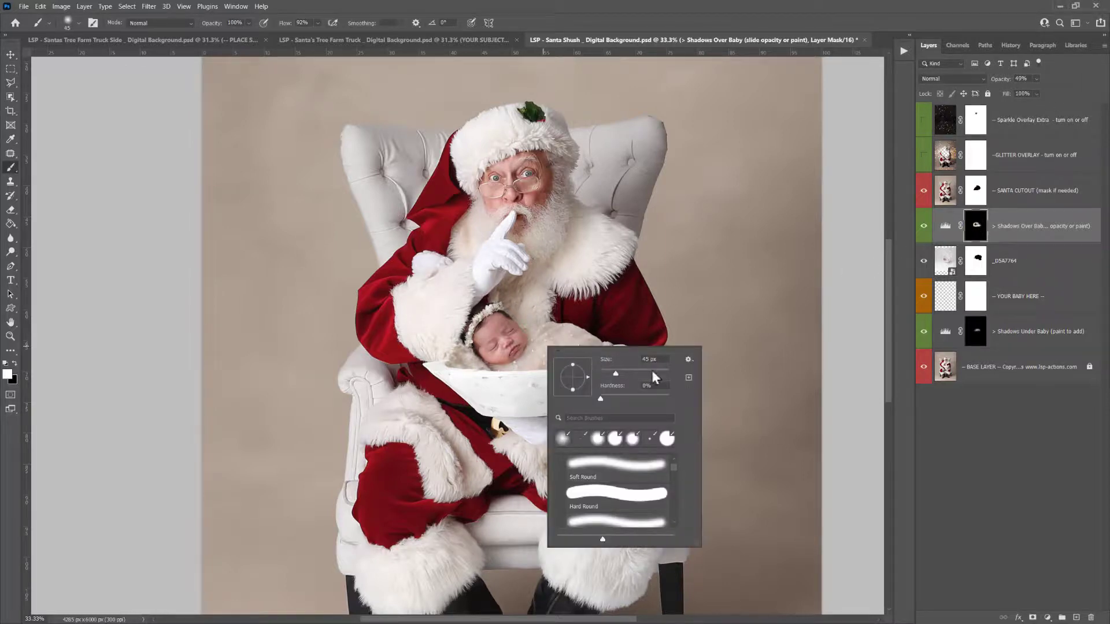
key(Return)
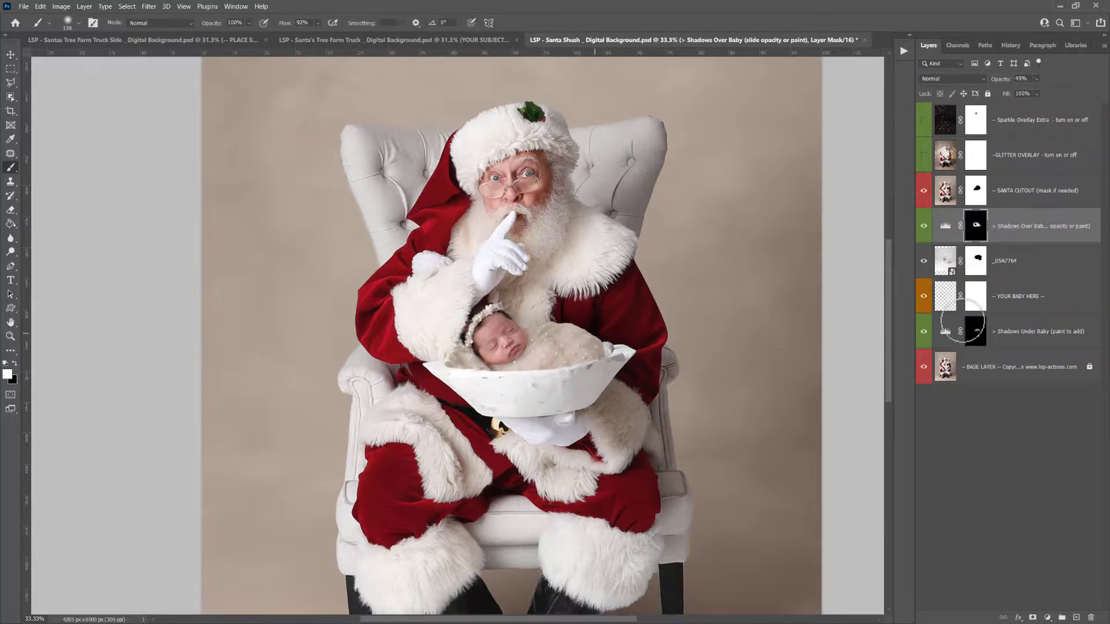
click(977, 331)
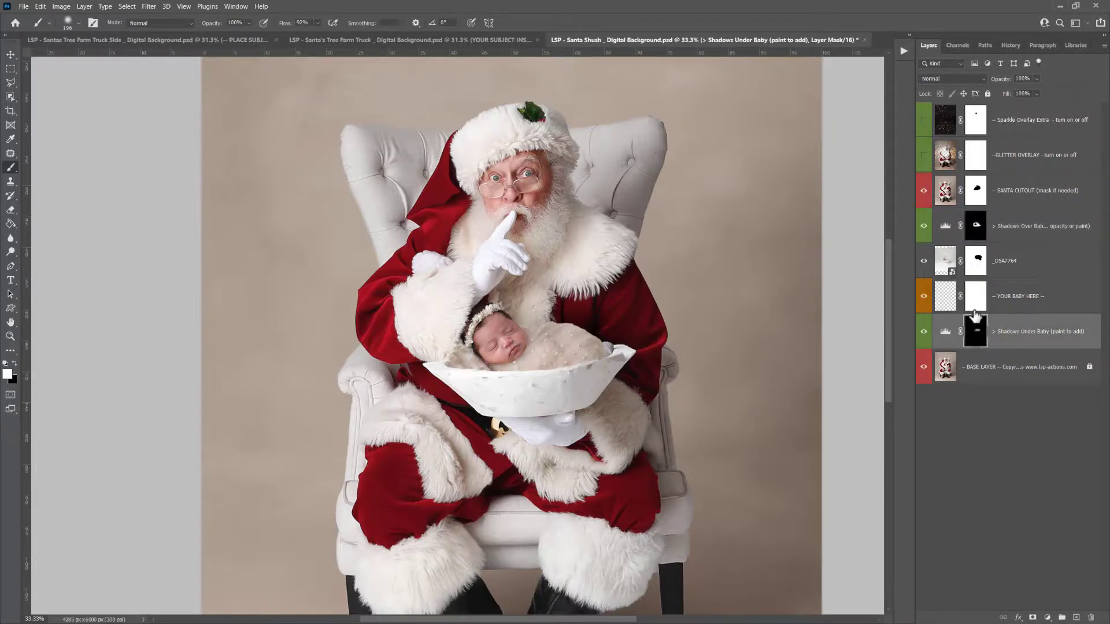
- Preview the full image with the Glitter Overlay layer turned on and off
click(948, 165)
alt+click(595, 283)
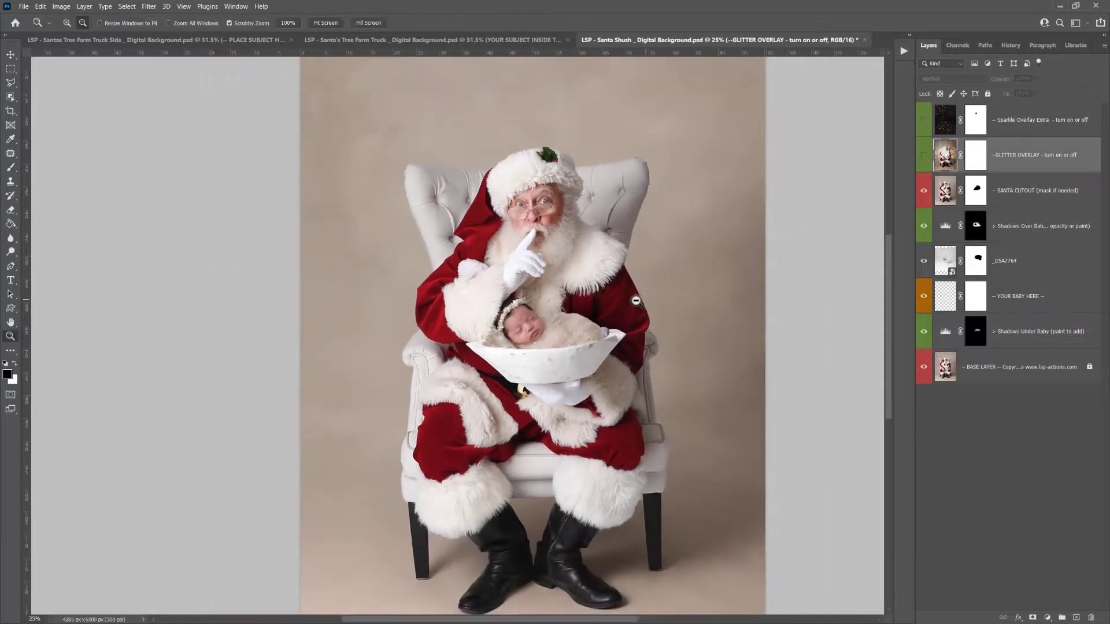
drag(638, 301, 620, 289)
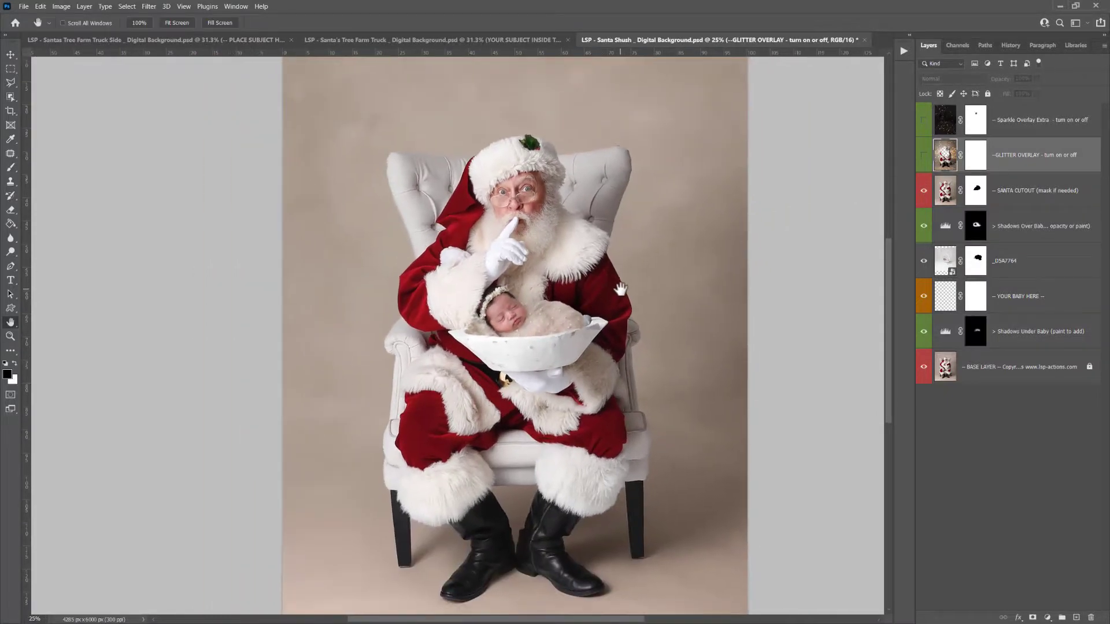
click(923, 160)
alt+click(557, 274)
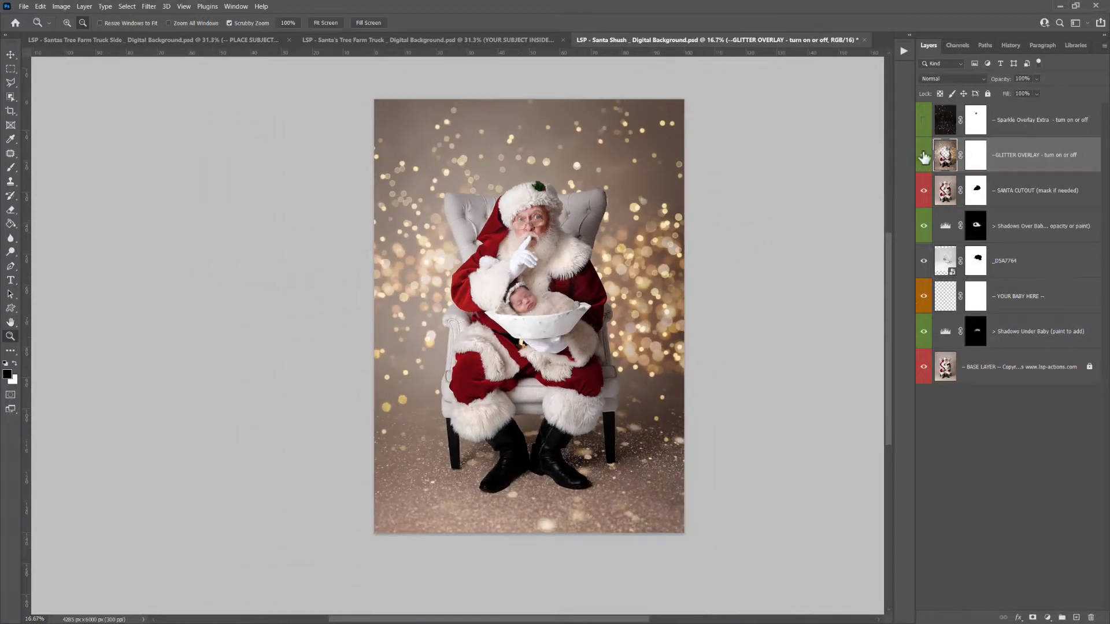
click(924, 156)
click(923, 157)
click(923, 155)
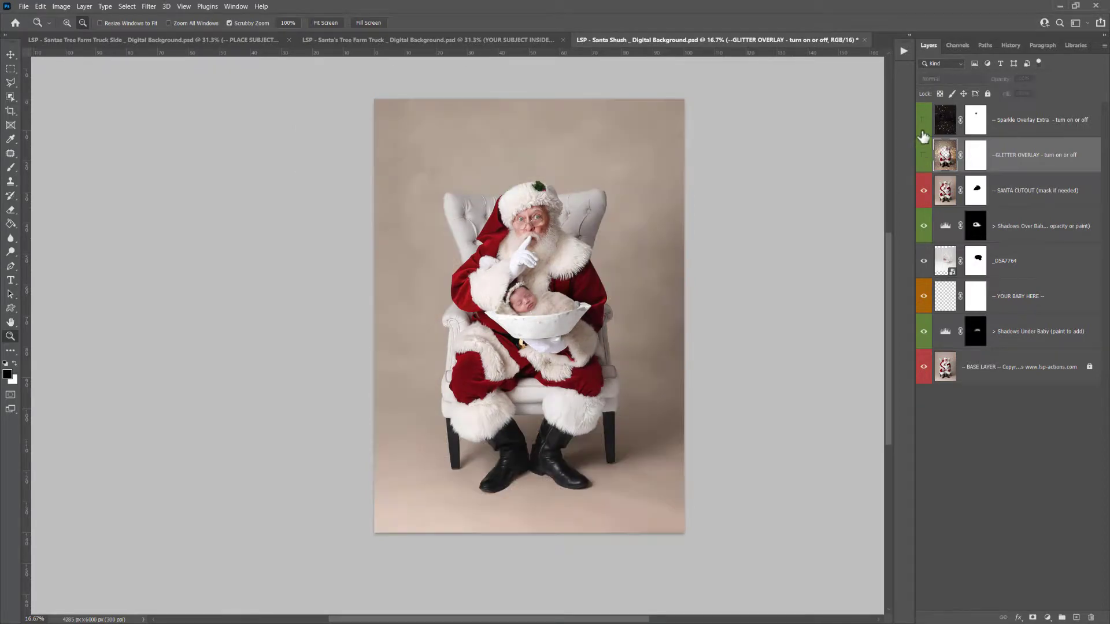
- Preview the Sparkle Overlay Extra layer on its own and together with the Glitter Overlay, leaving both hidden
click(923, 120)
click(924, 165)
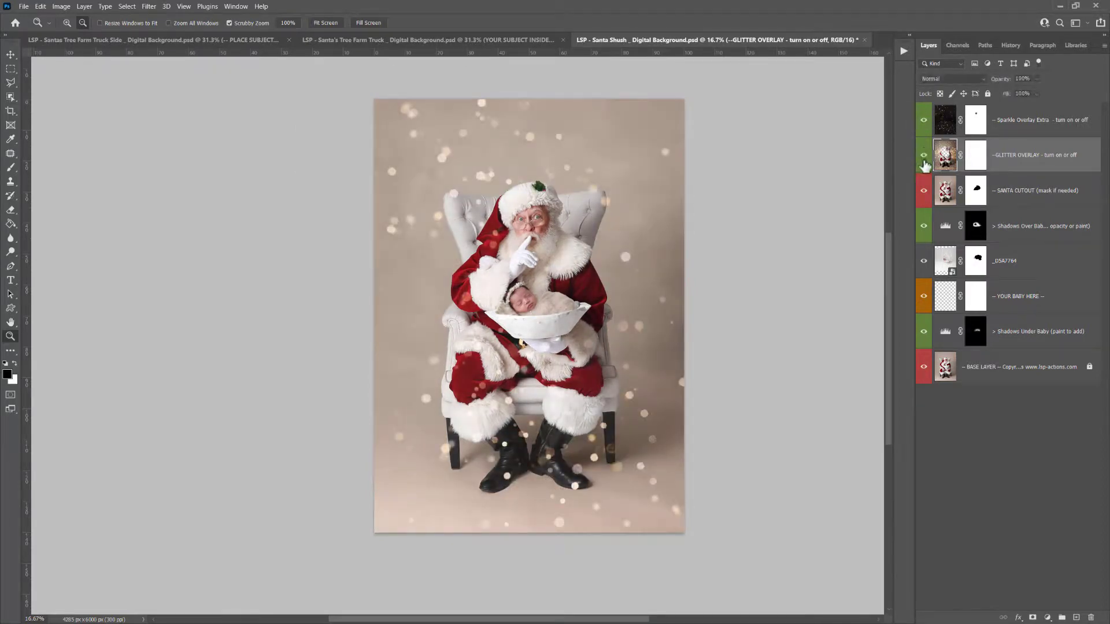
click(923, 156)
click(923, 120)
click(923, 119)
click(923, 120)
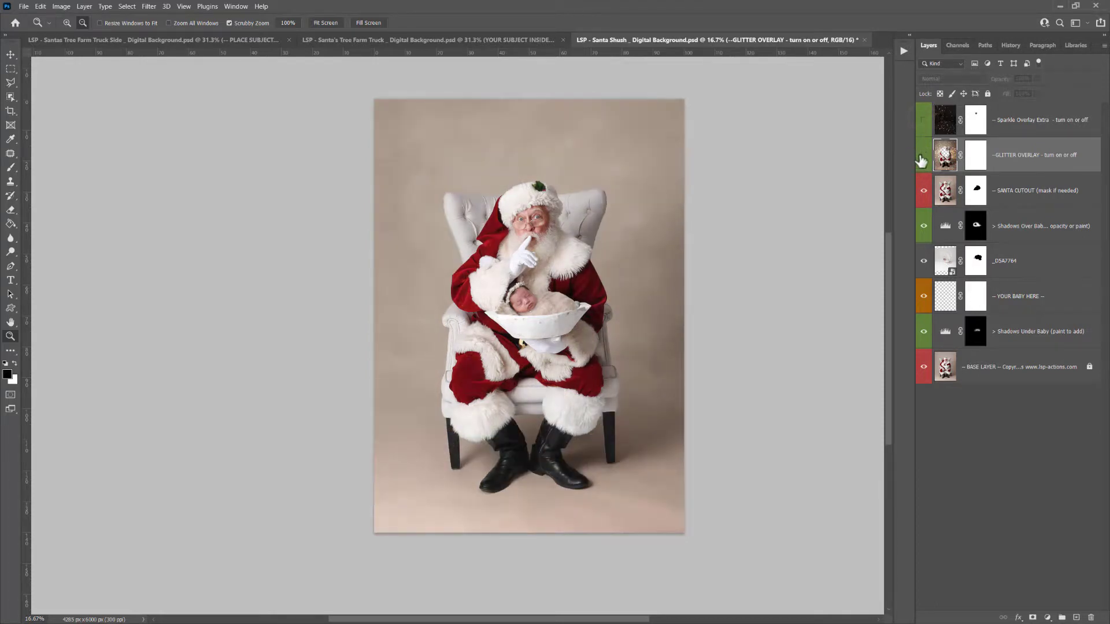
- Toggle the Glitter Overlay once more, leave it hidden, and select the _D5A7764 baby layer
click(921, 162)
click(925, 158)
click(949, 197)
click(972, 261)
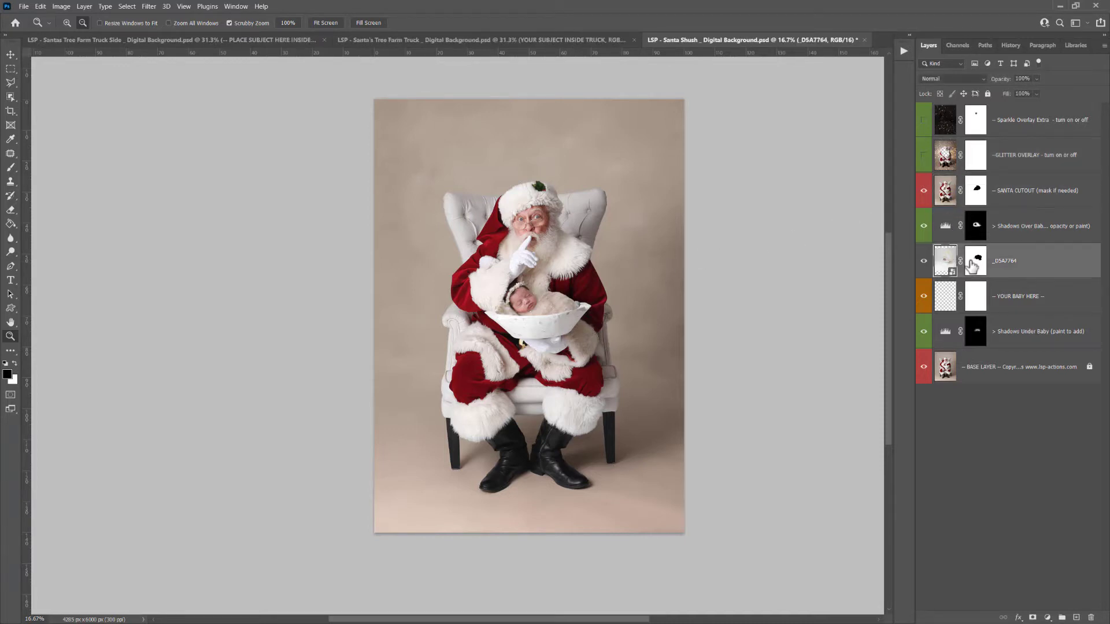